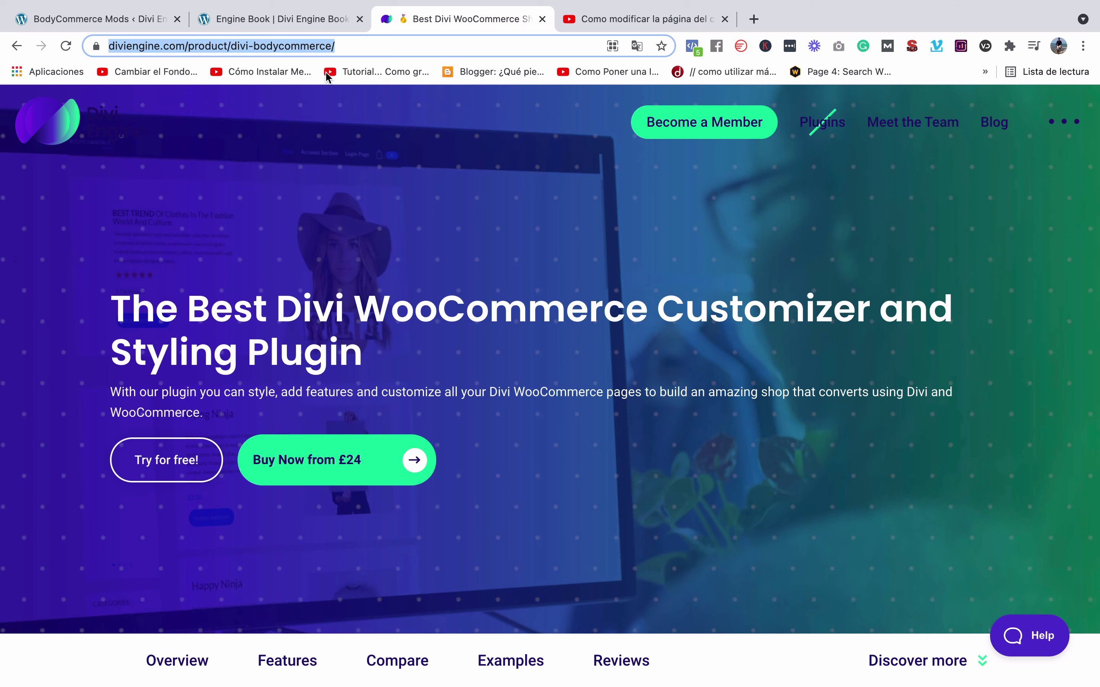
# Open the Divi Engine Book Store admin dashboard in a new tab, replacing the old BodyCommerce Mods tab as the first one
pyautogui.click(309, 20)
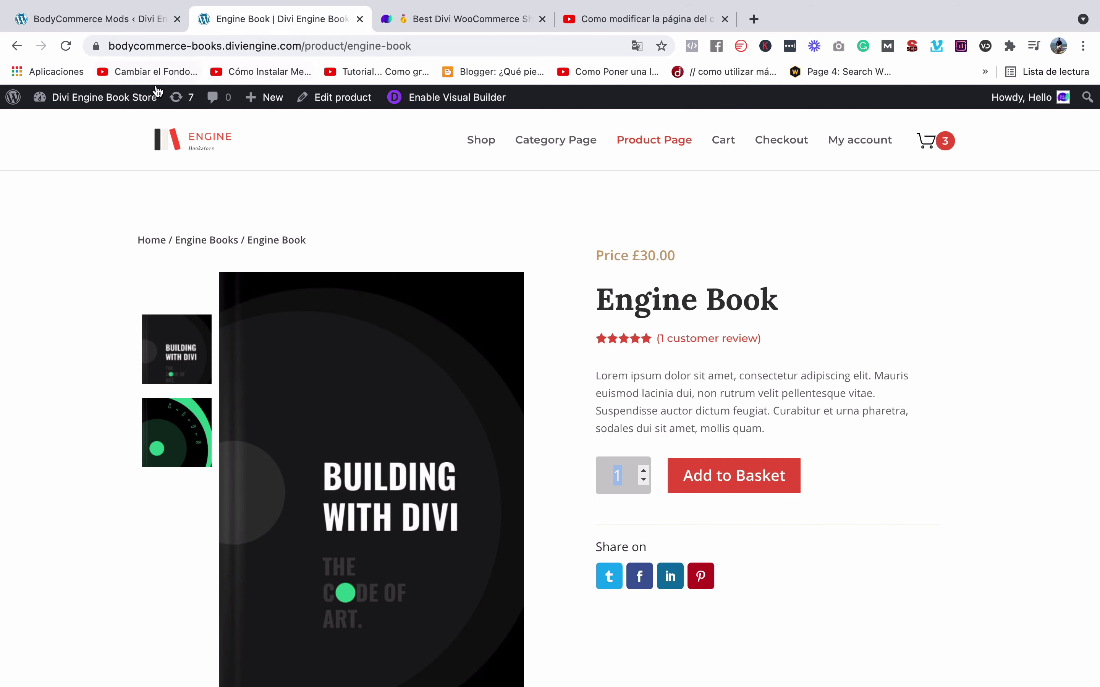
pyautogui.rightClick(136, 98)
pyautogui.press('Escape')
pyautogui.click(113, 26)
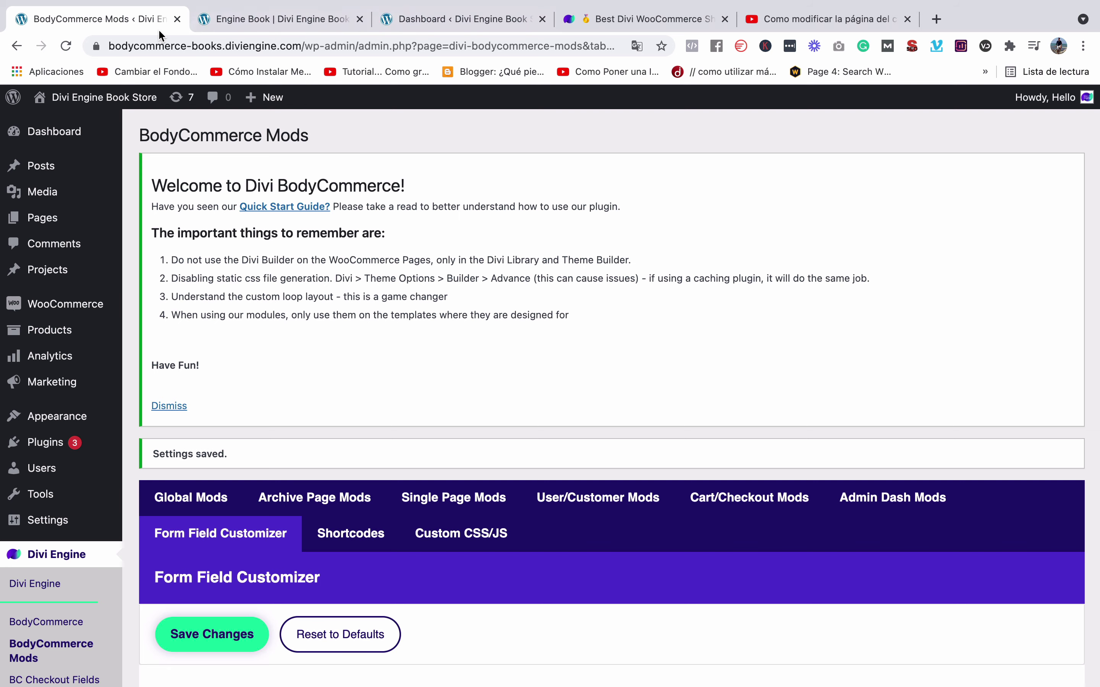
pyautogui.click(174, 19)
pyautogui.moveTo(266, 19); pyautogui.dragTo(111, 17)
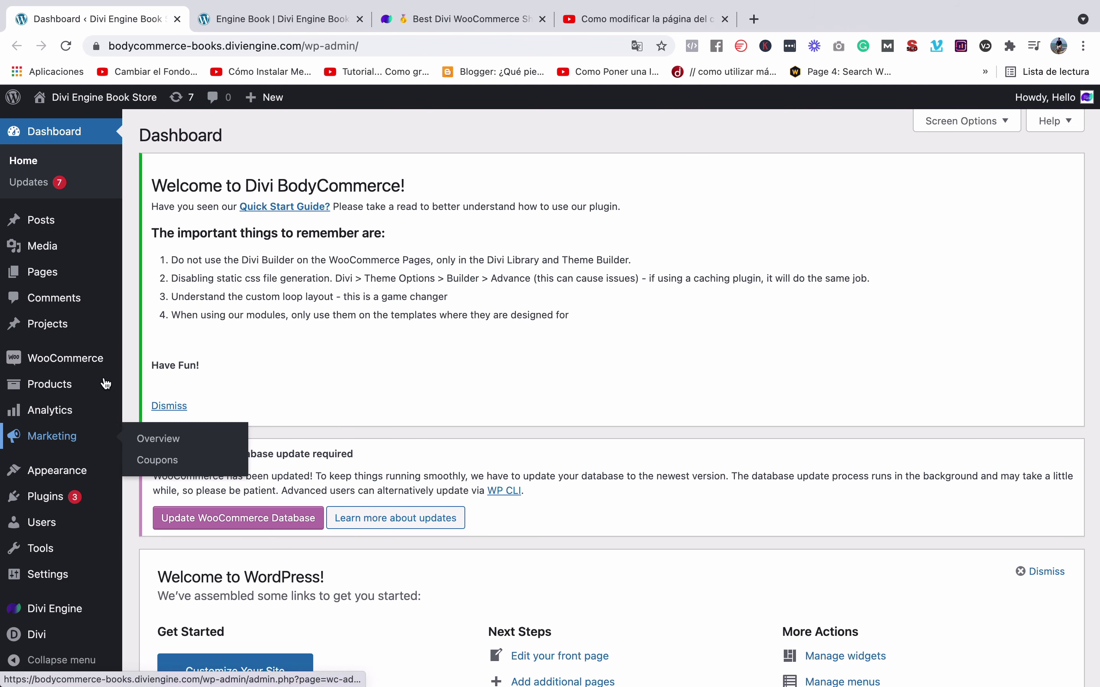
# Go to the BodyCommerce Mods settings page of the Divi Engine plugin
pyautogui.moveTo(86, 370)
pyautogui.scroll(-2, 86, 370)
pyautogui.scroll(-3, 86, 370)
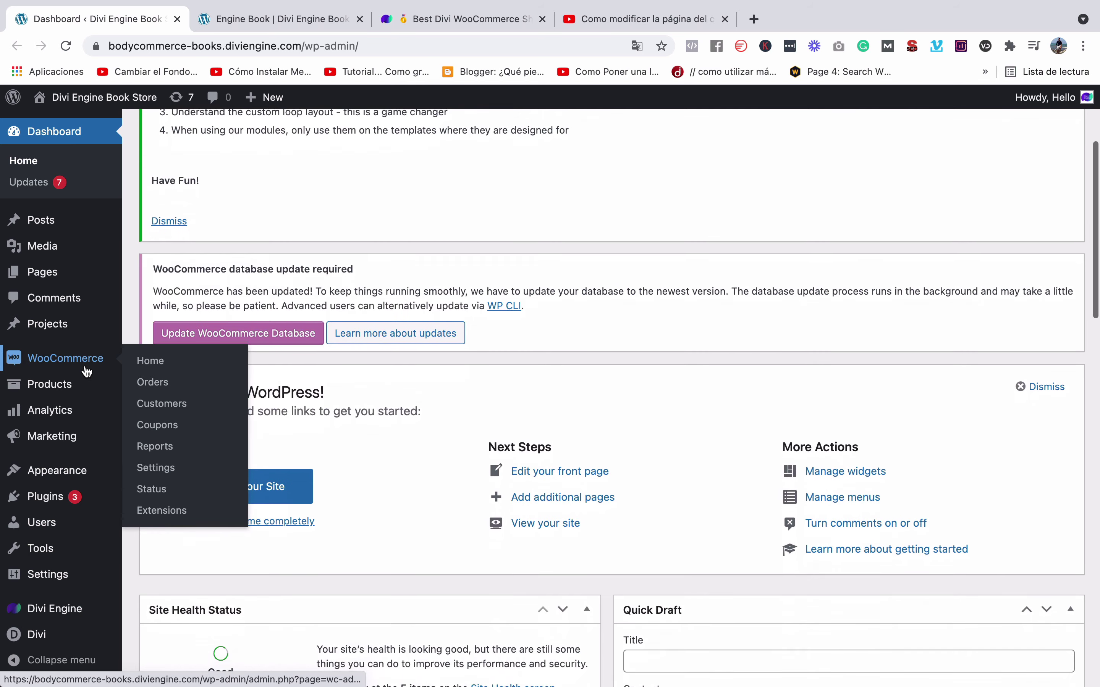
pyautogui.moveTo(55, 637)
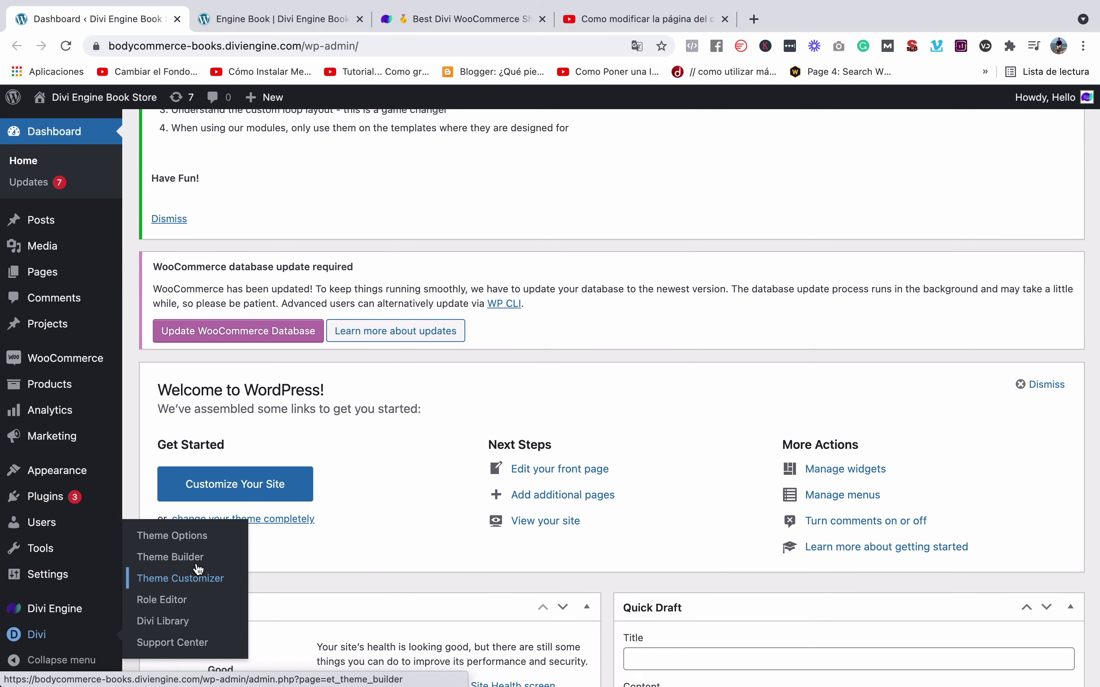
pyautogui.moveTo(50, 610)
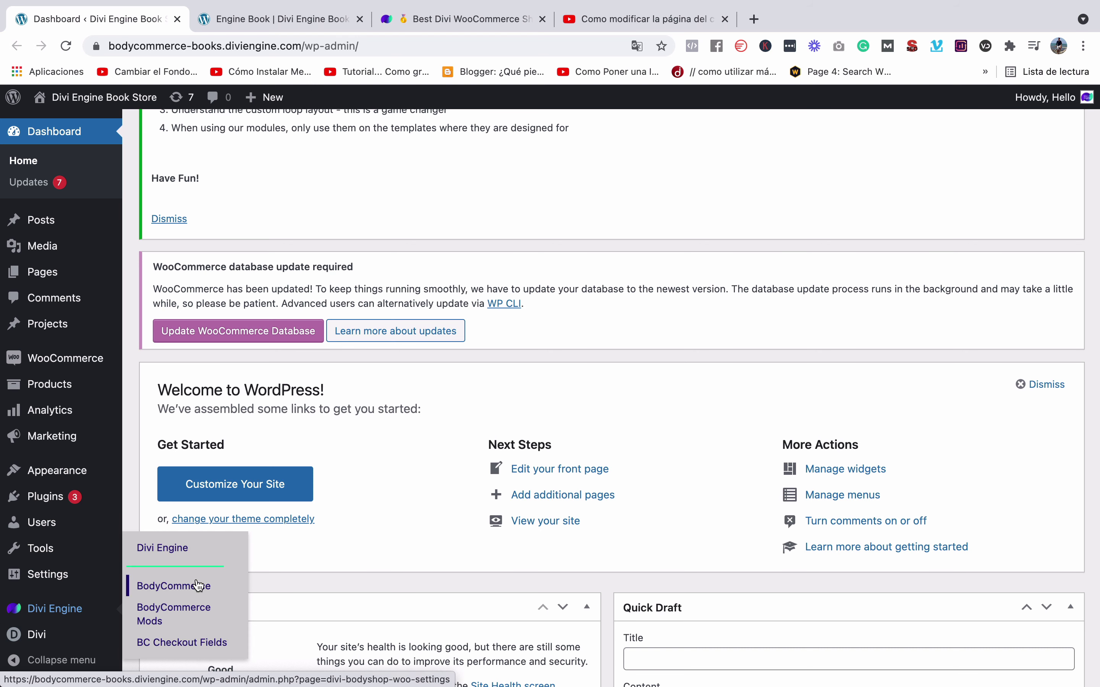
pyautogui.click(188, 643)
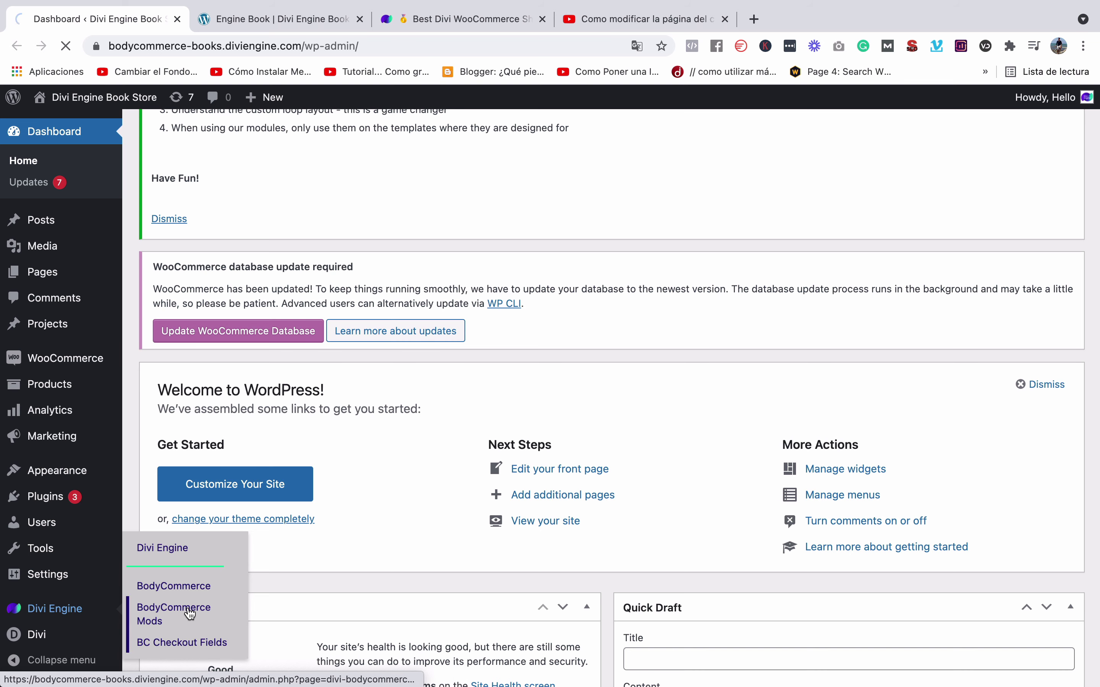
pyautogui.scroll(-2, 184, 613)
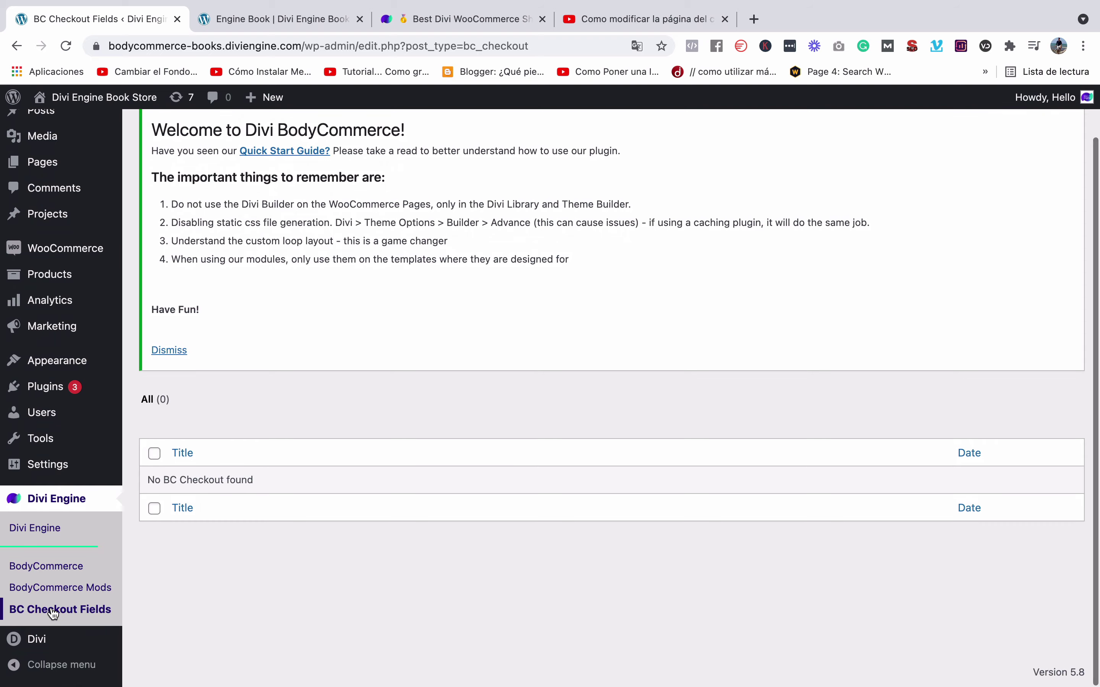
pyautogui.click(72, 589)
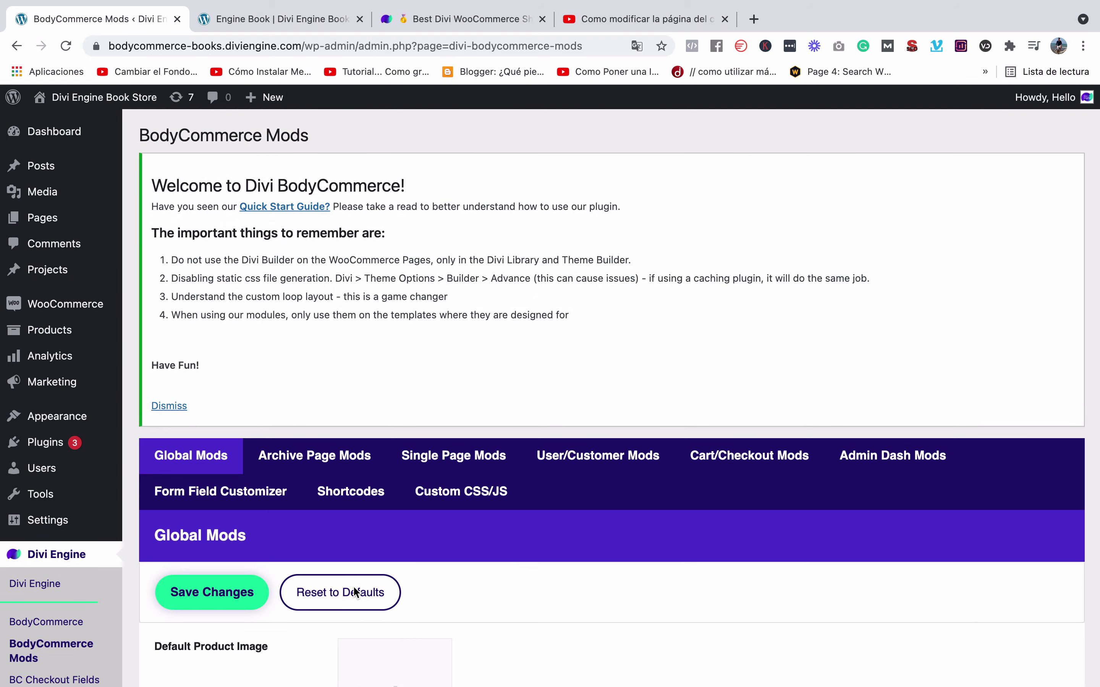
# Look through the Global Mods options and open the Form Field Customizer settings
pyautogui.scroll(-2, 457, 528)
pyautogui.scroll(-20, 458, 523)
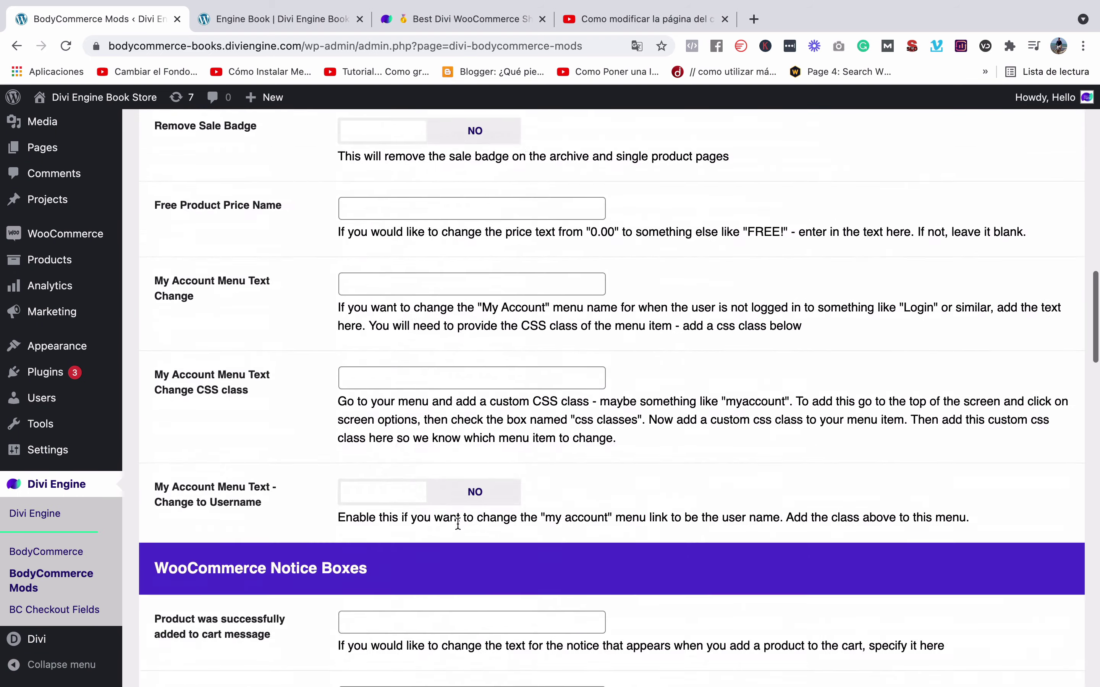
pyautogui.scroll(12, 457, 523)
pyautogui.scroll(10, 457, 523)
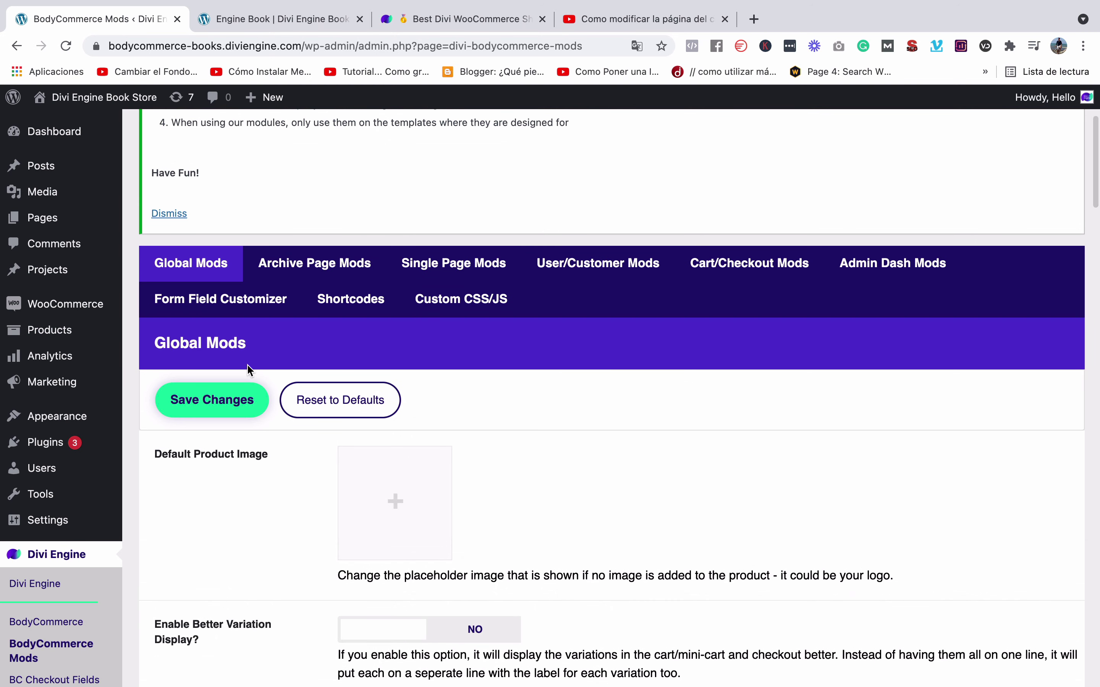
pyautogui.click(252, 312)
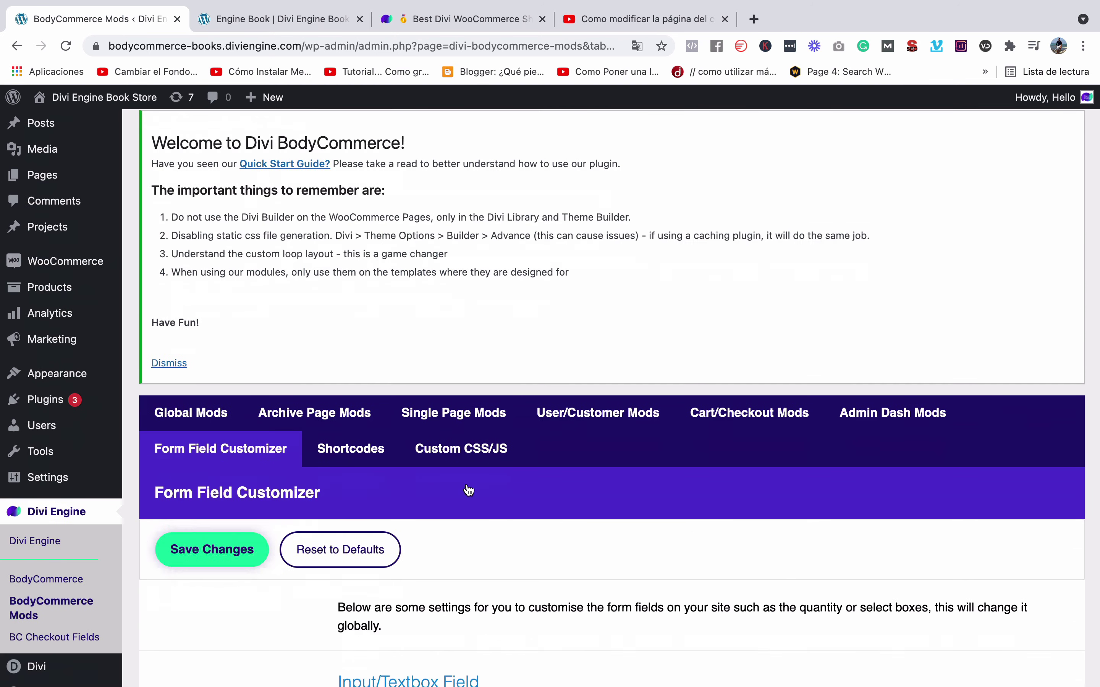
# Enable the custom quantity field in the Quantity Field section
pyautogui.scroll(-20, 467, 488)
pyautogui.scroll(12, 468, 489)
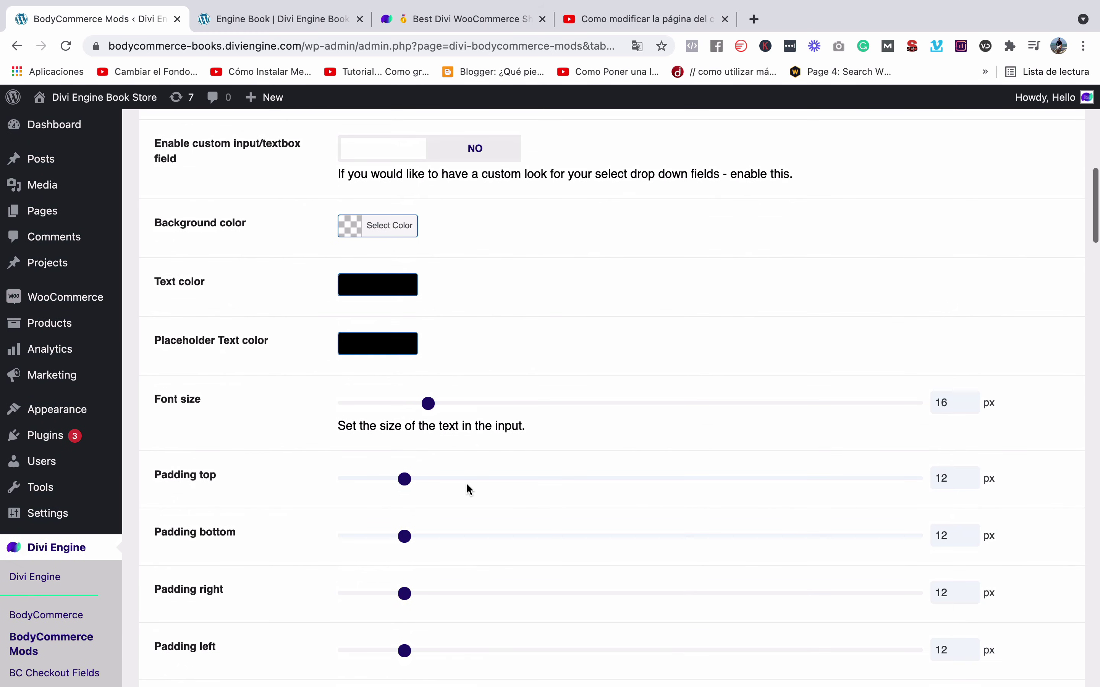
pyautogui.scroll(3, 468, 488)
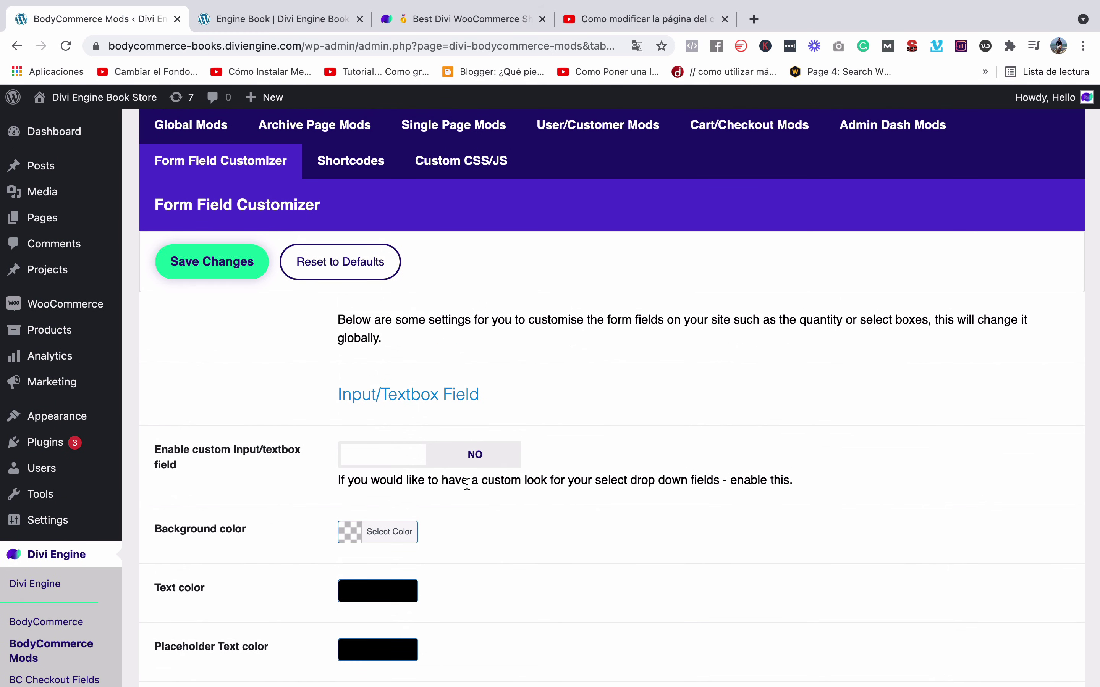
pyautogui.scroll(-3, 407, 386)
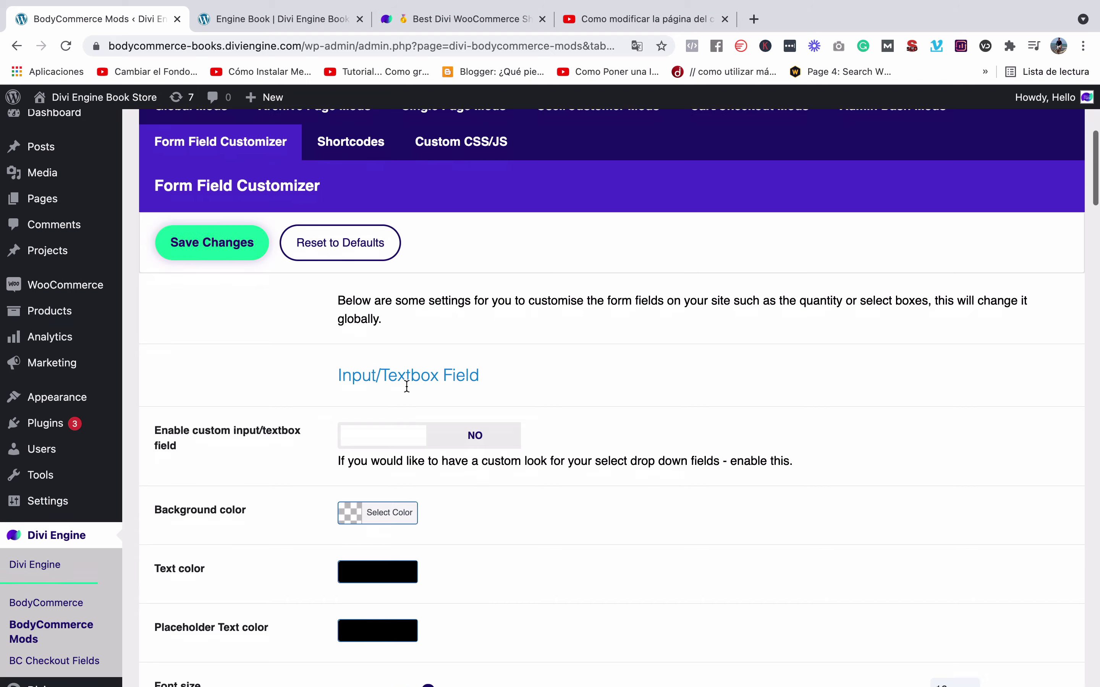
pyautogui.scroll(-17, 406, 389)
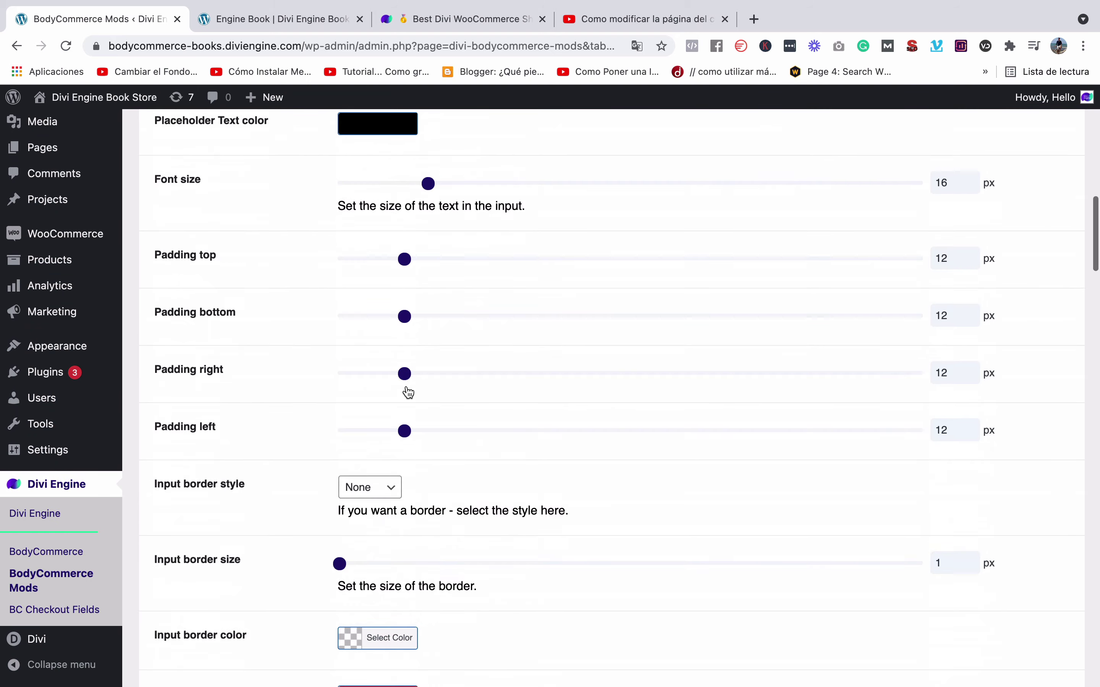
pyautogui.scroll(-1, 408, 391)
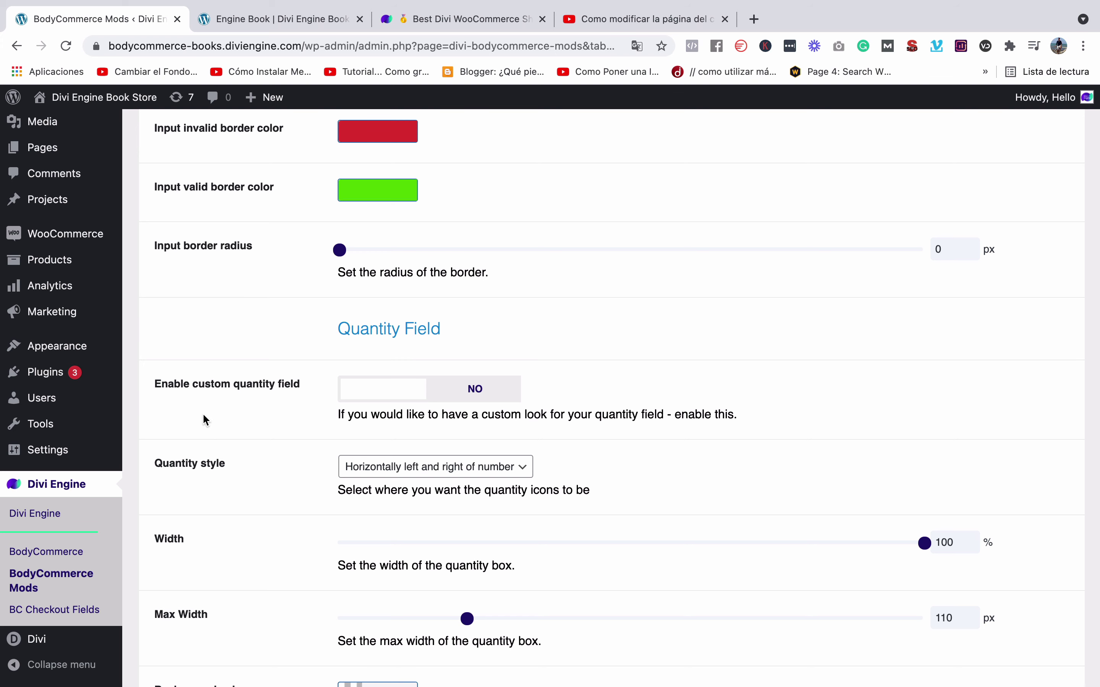
pyautogui.click(373, 391)
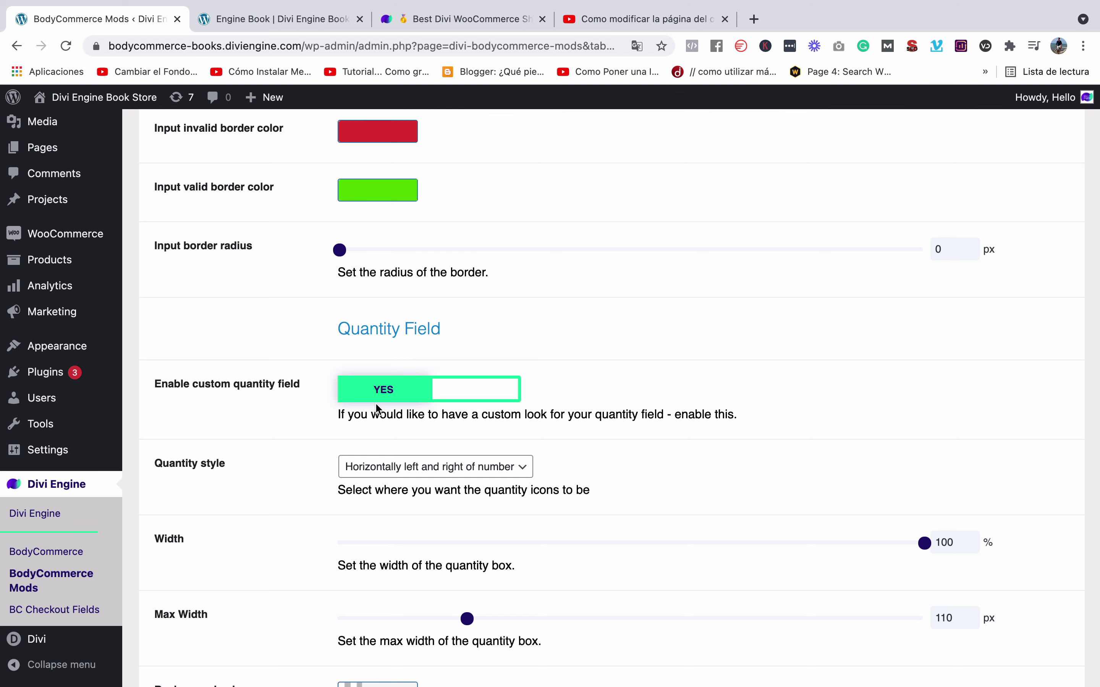
# Choose "Horizontally left and right of number" as the quantity style
pyautogui.scroll(-1, 376, 404)
pyautogui.scroll(-2, 421, 371)
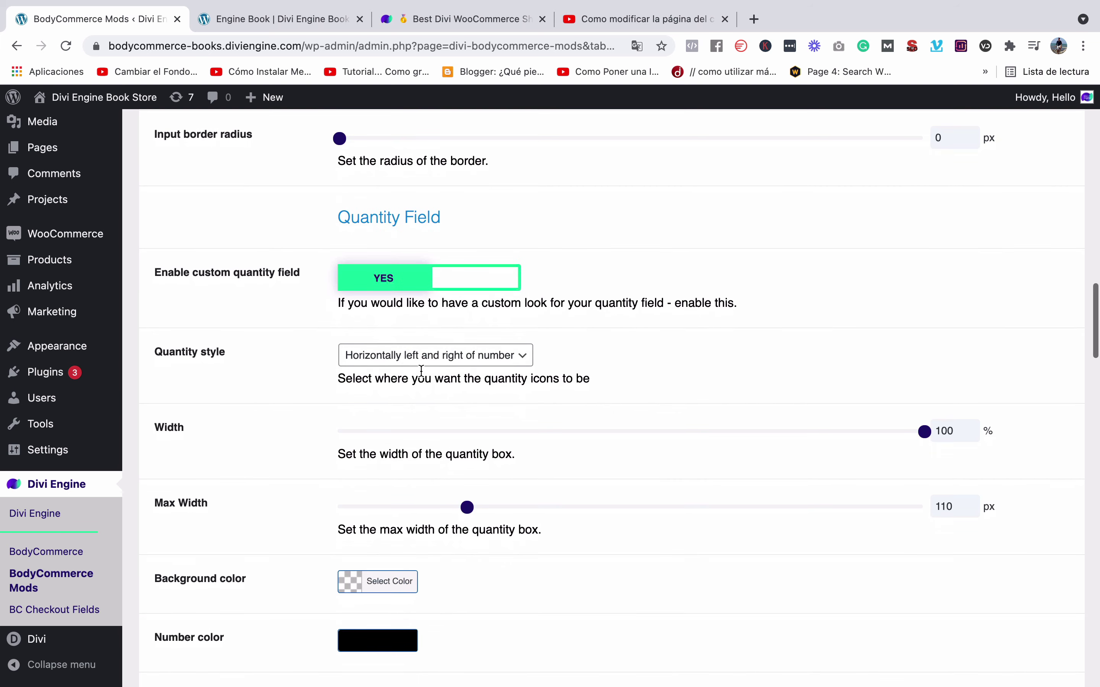
pyautogui.click(397, 359)
pyautogui.click(393, 362)
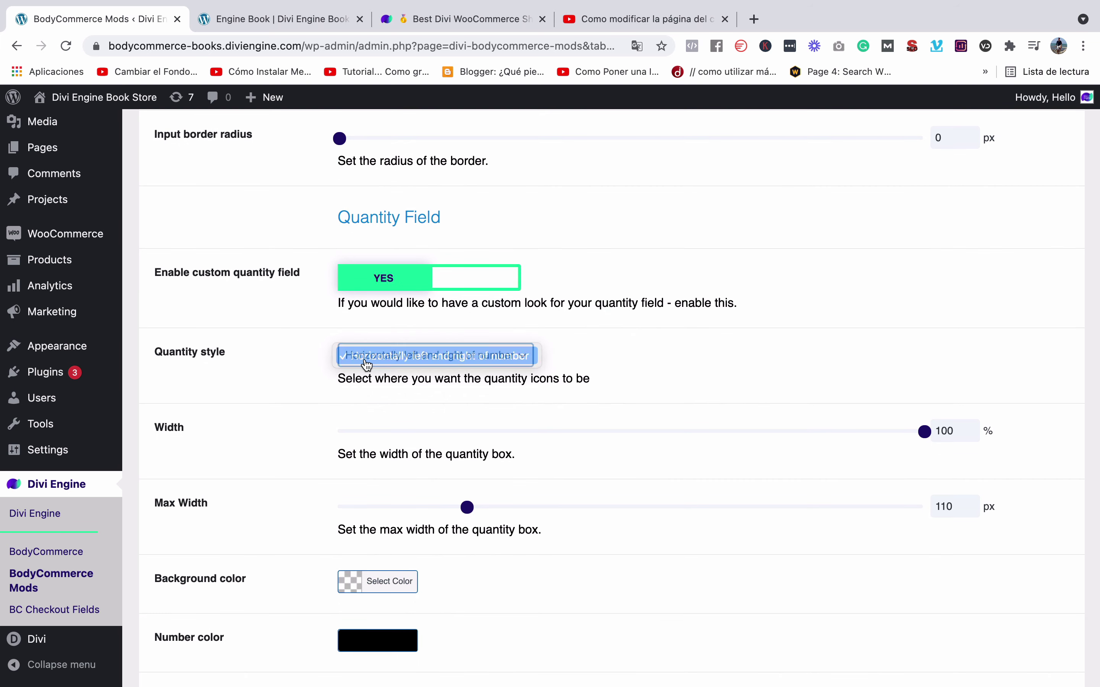
# Set the quantity field's background color to the preset orange, rgba(221,153,51), with about 0.42 opacity
pyautogui.scroll(-2, 384, 360)
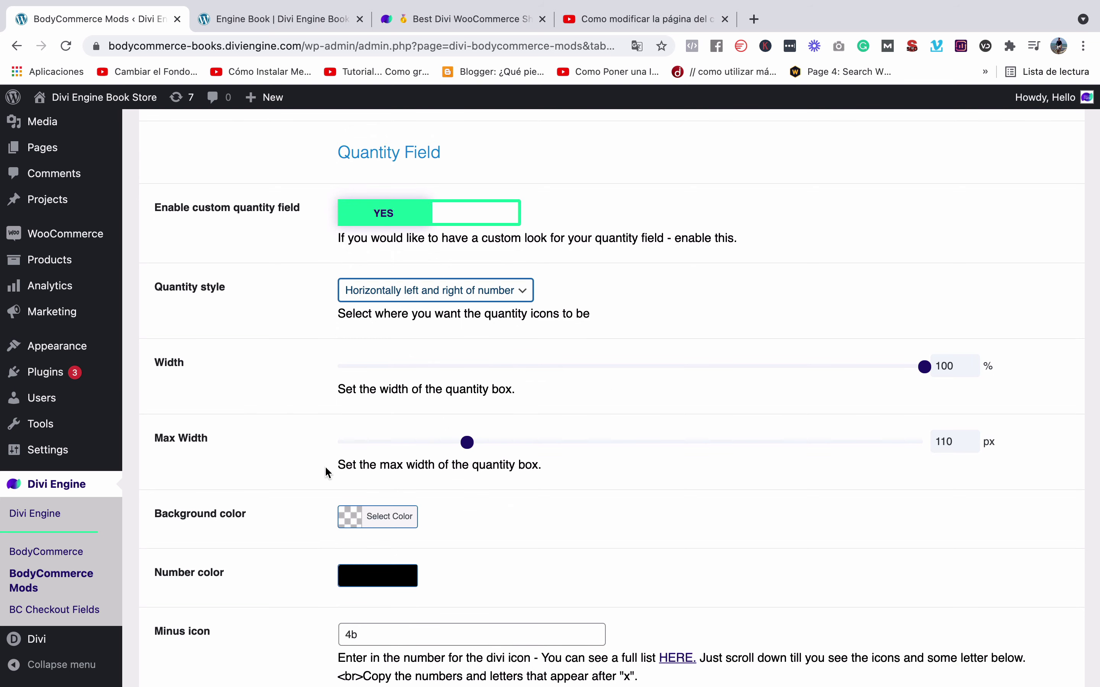
pyautogui.scroll(-1, 325, 466)
pyautogui.scroll(-3, 502, 424)
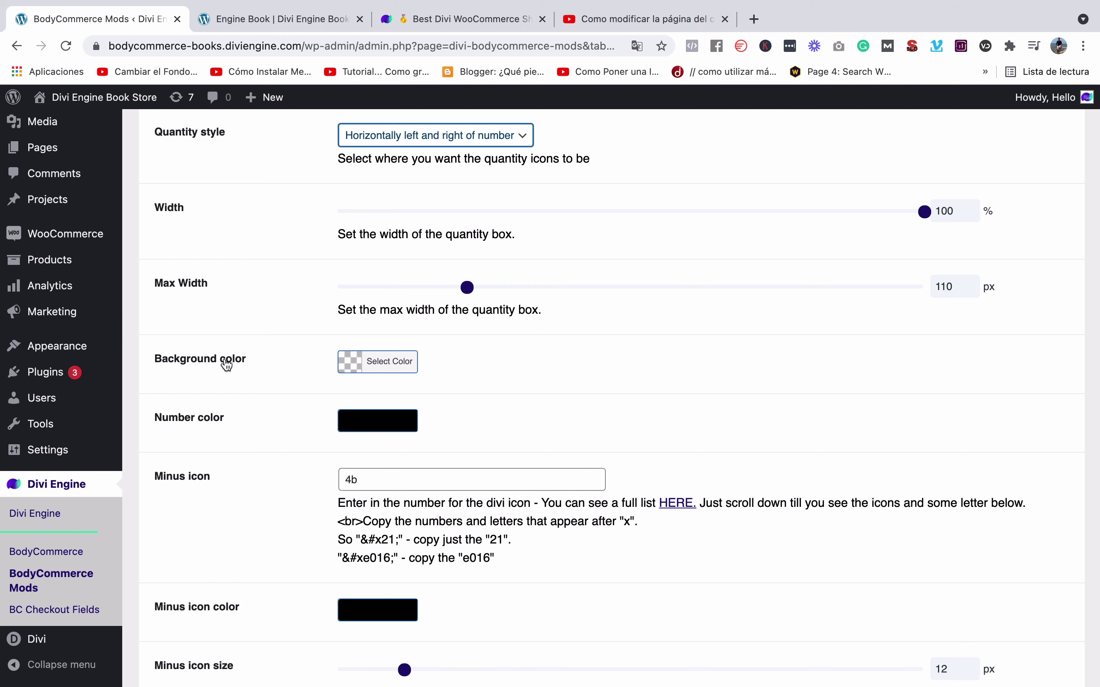
pyautogui.click(349, 368)
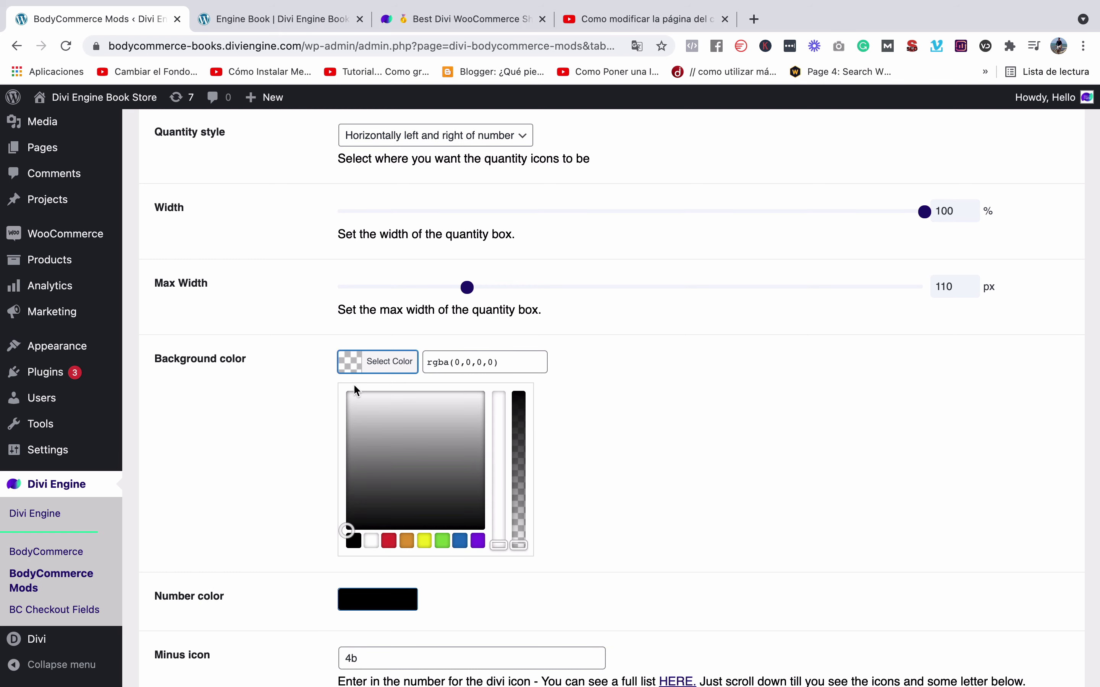
pyautogui.click(406, 541)
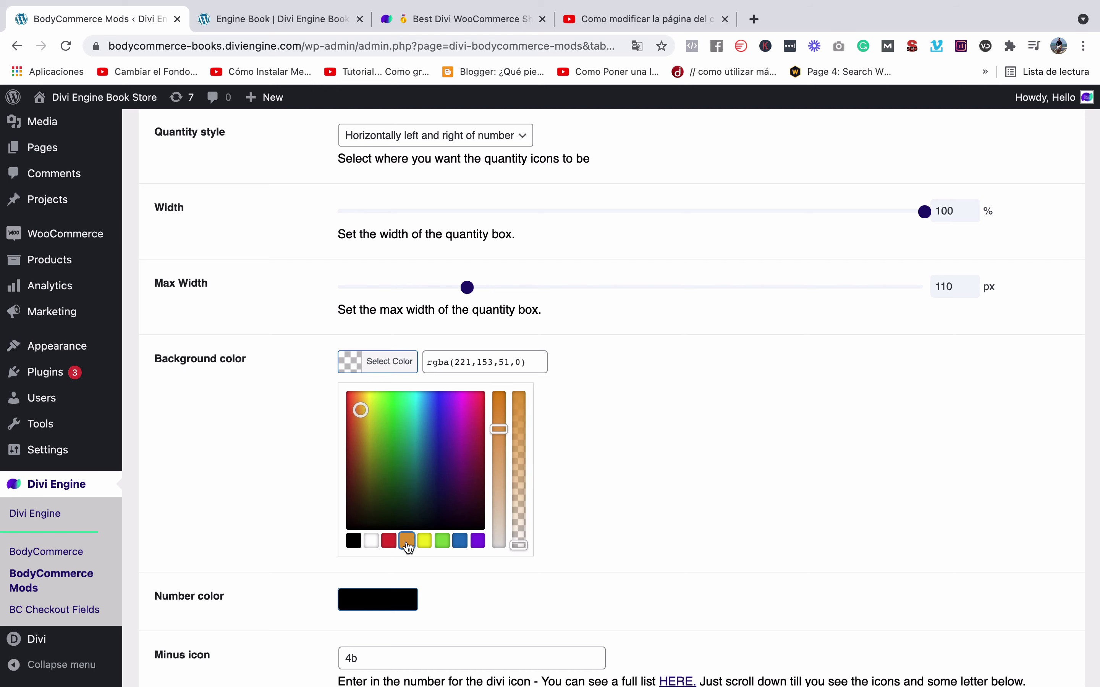
pyautogui.moveTo(525, 545); pyautogui.dragTo(519, 491)
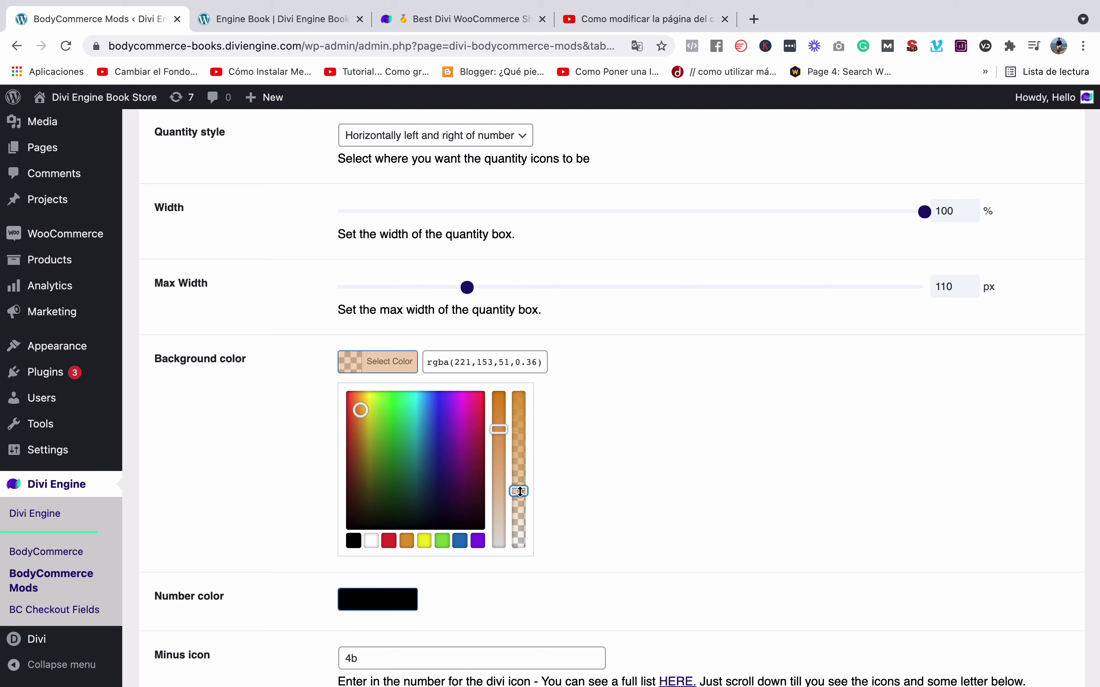
pyautogui.click(559, 450)
# Raise the quantity field's orange background color to full opacity
pyautogui.scroll(-3, 416, 442)
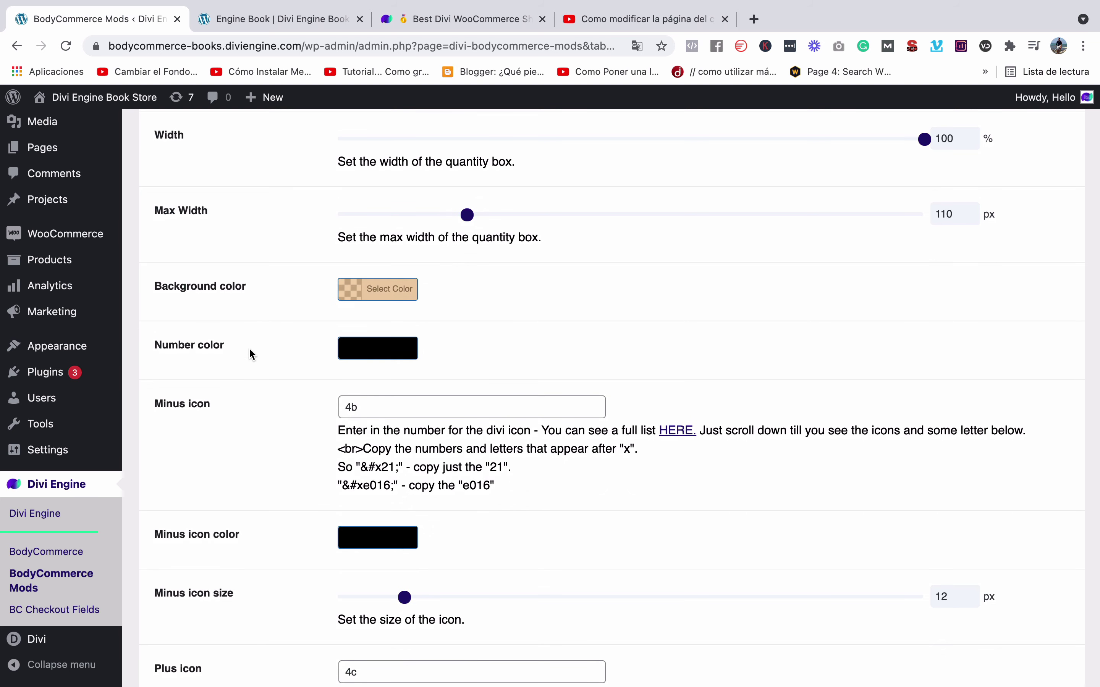
pyautogui.click(351, 349)
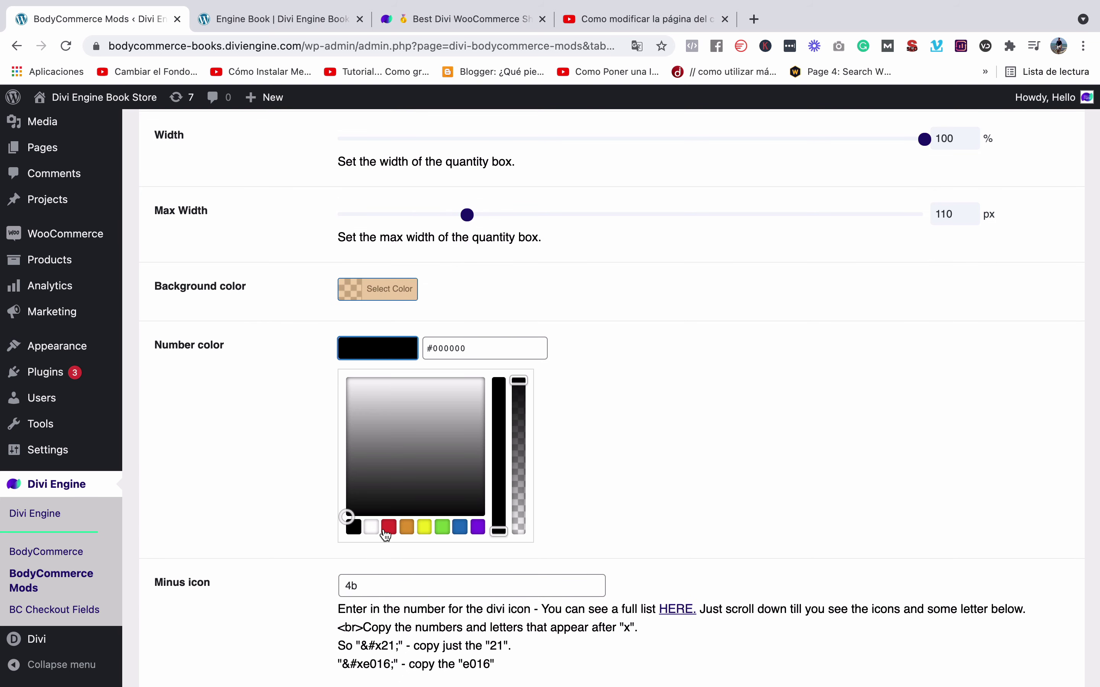
pyautogui.click(550, 300)
pyautogui.click(409, 295)
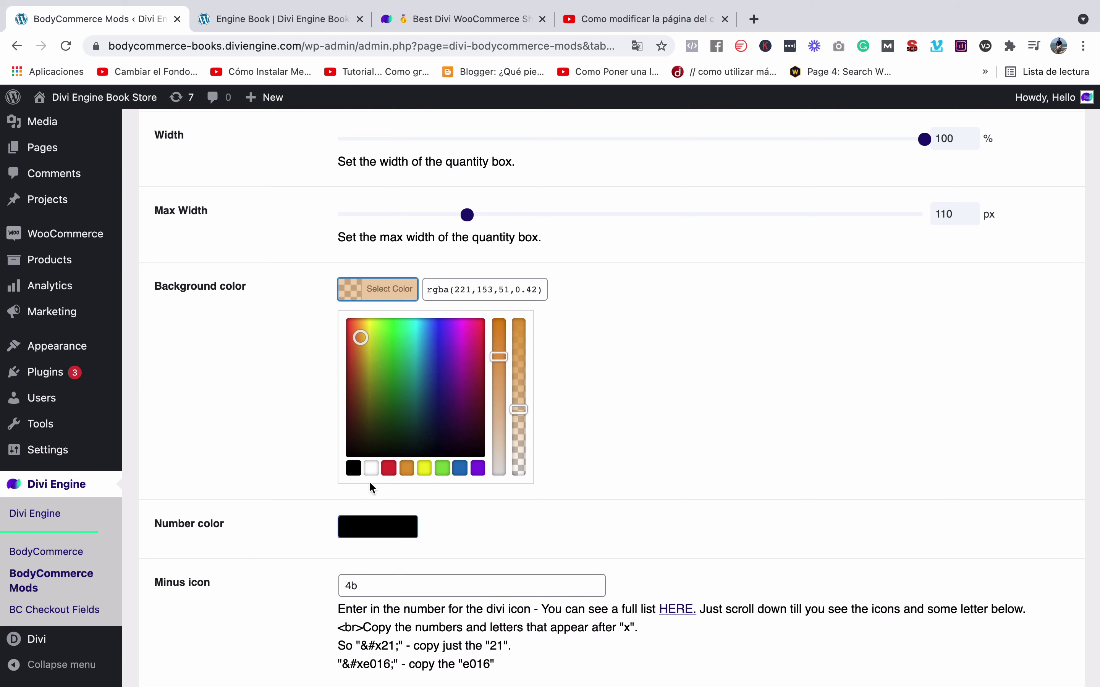
pyautogui.moveTo(519, 409); pyautogui.dragTo(518, 366)
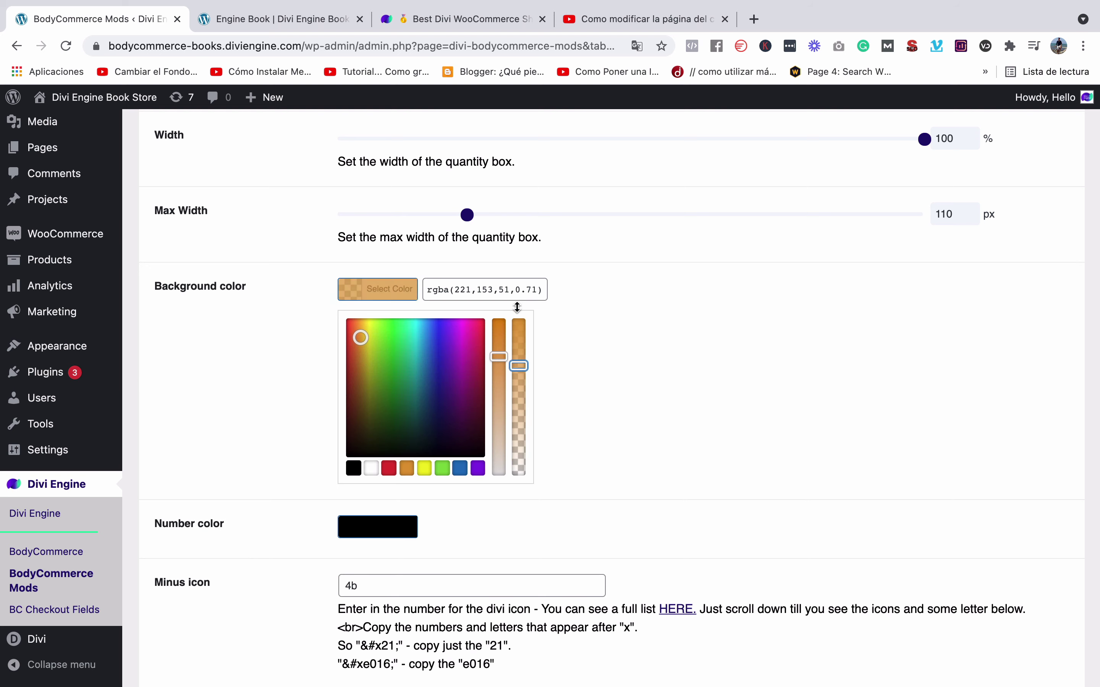
pyautogui.click(570, 312)
# Set the quantity field's number color to white
pyautogui.click(368, 356)
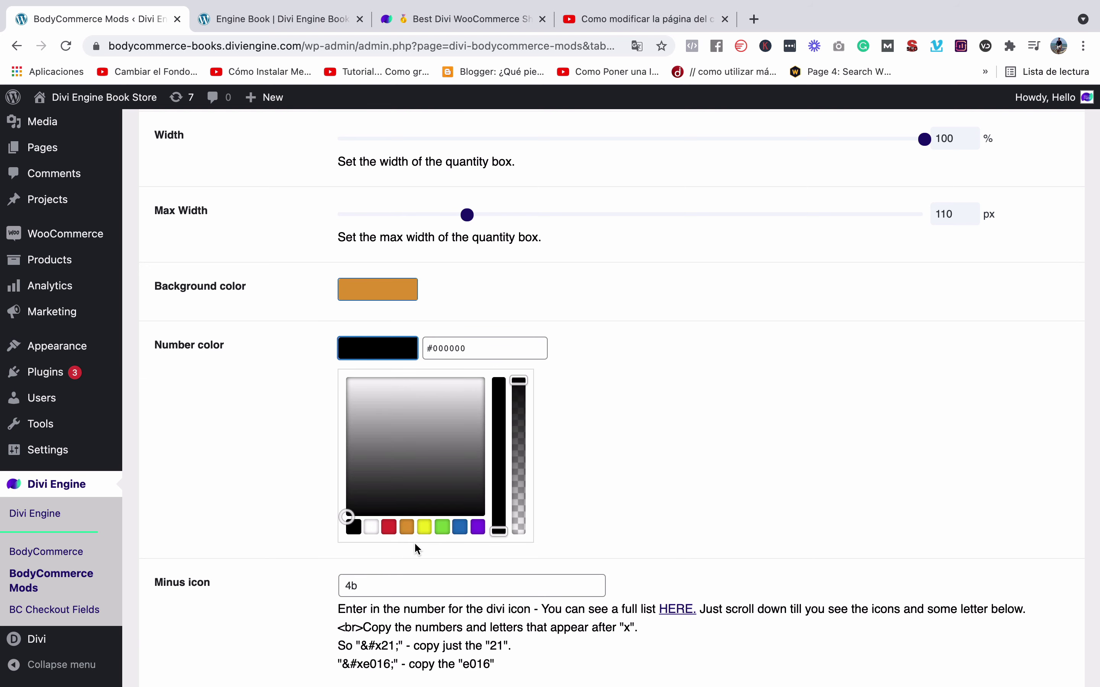
pyautogui.click(371, 528)
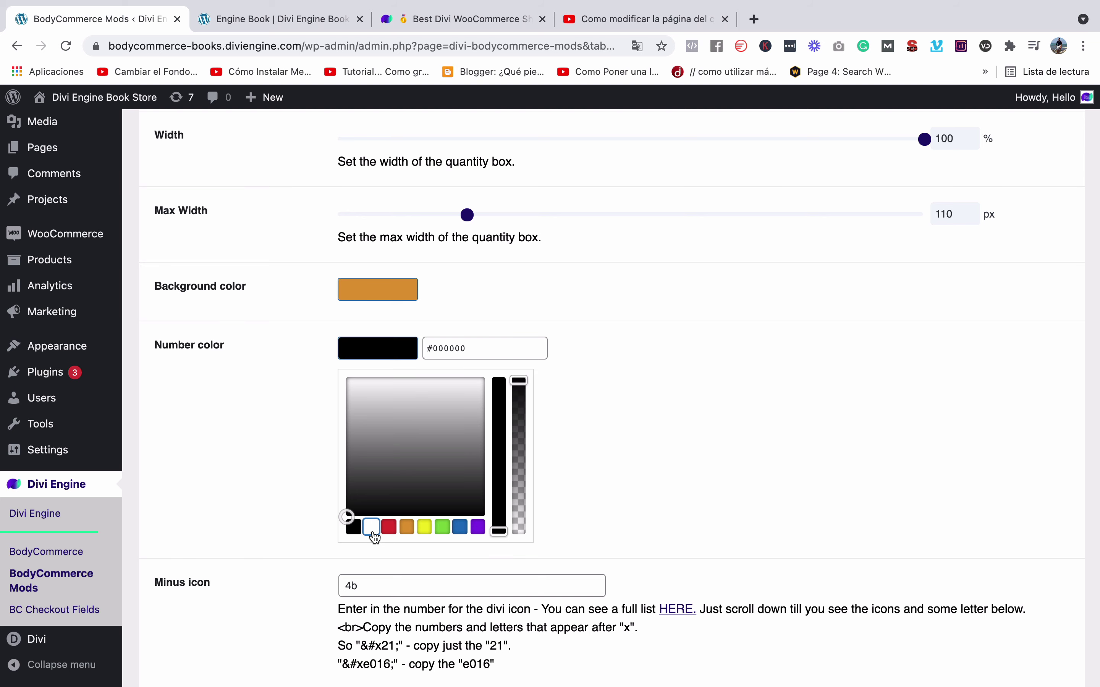
pyautogui.click(602, 422)
# Set the minus icon color of the quantity field to white
pyautogui.scroll(-5, 304, 409)
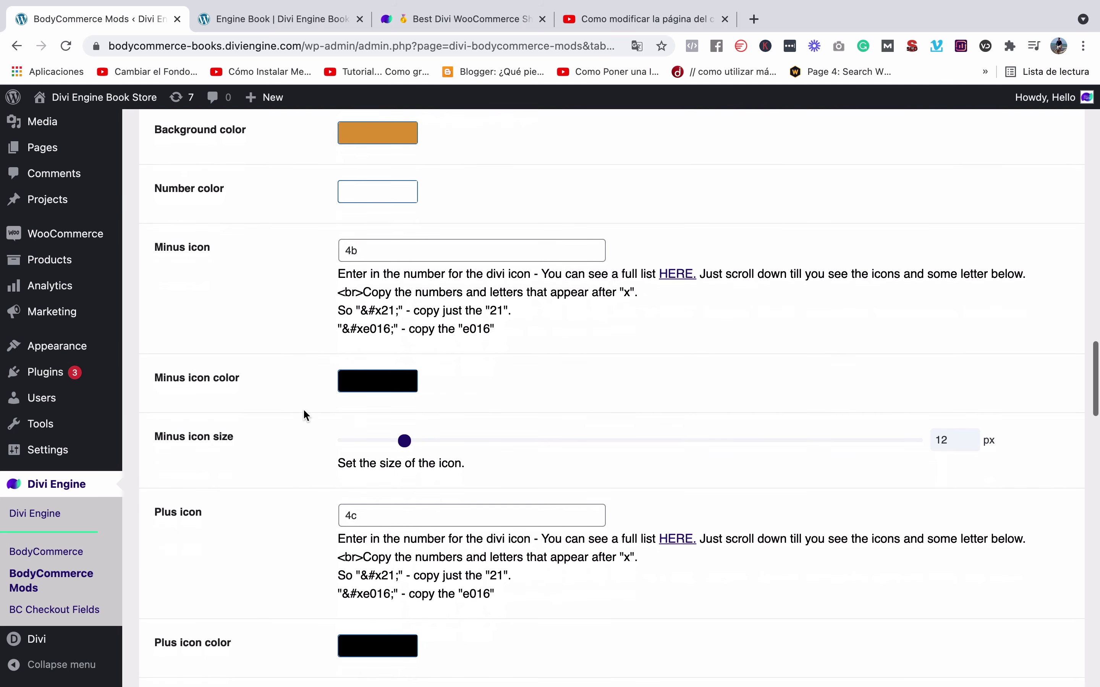
pyautogui.click(381, 387)
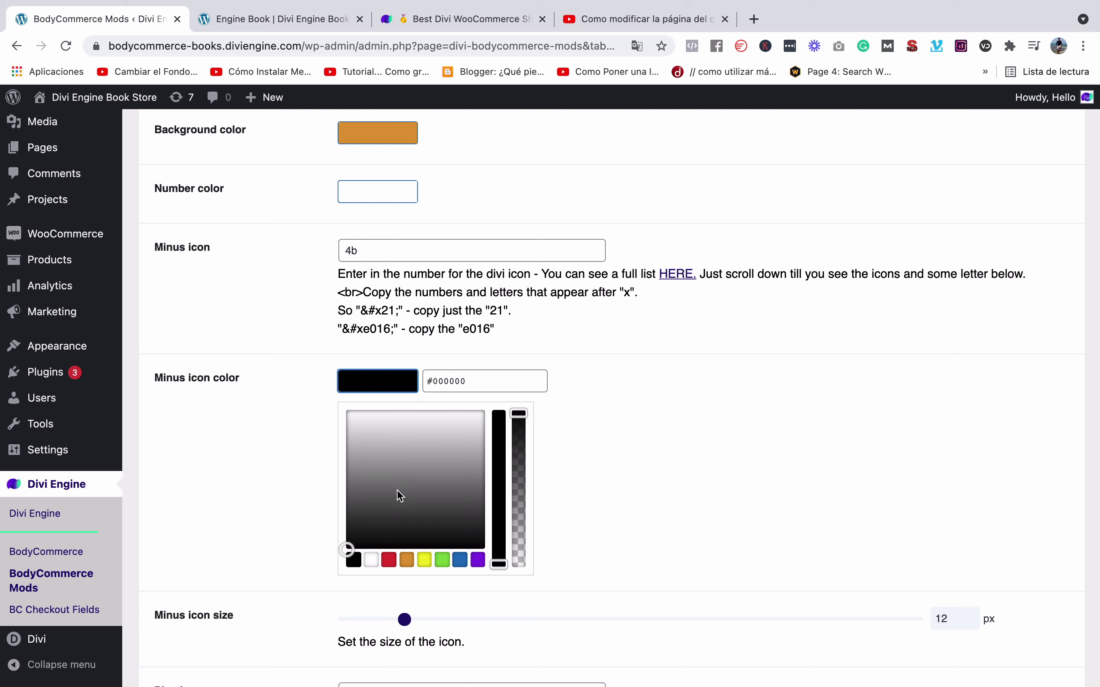
pyautogui.click(371, 560)
pyautogui.click(684, 342)
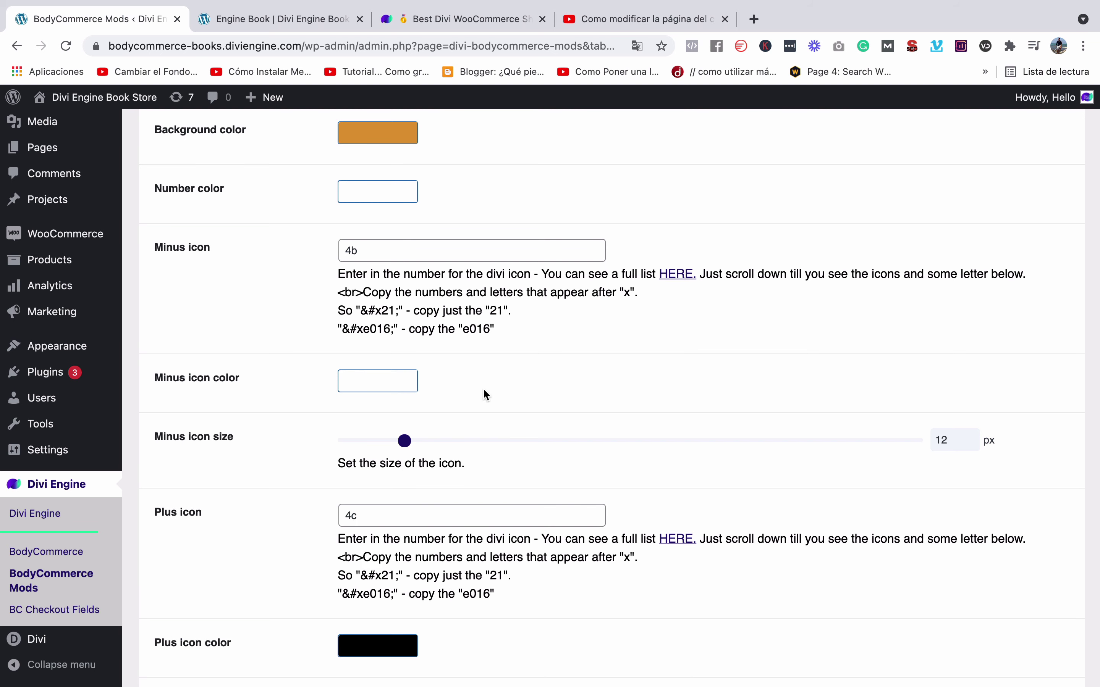
pyautogui.scroll(-3, 484, 388)
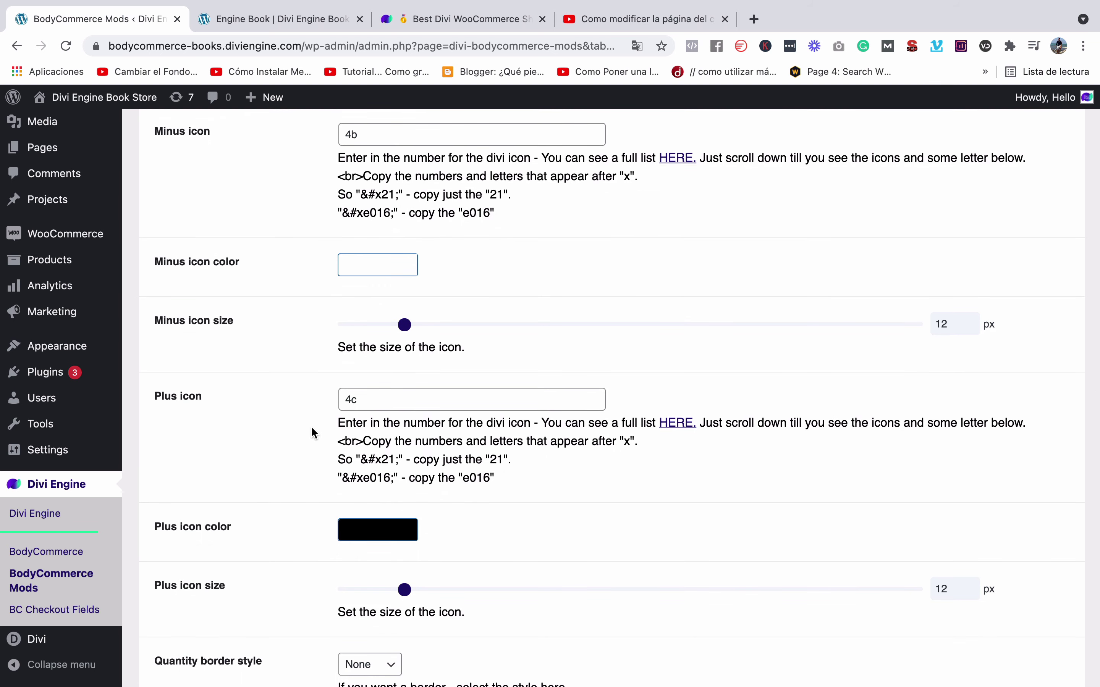
# Open the full Divi icon list linked in the plus icon setting in a new browser tab
pyautogui.scroll(-2, 311, 430)
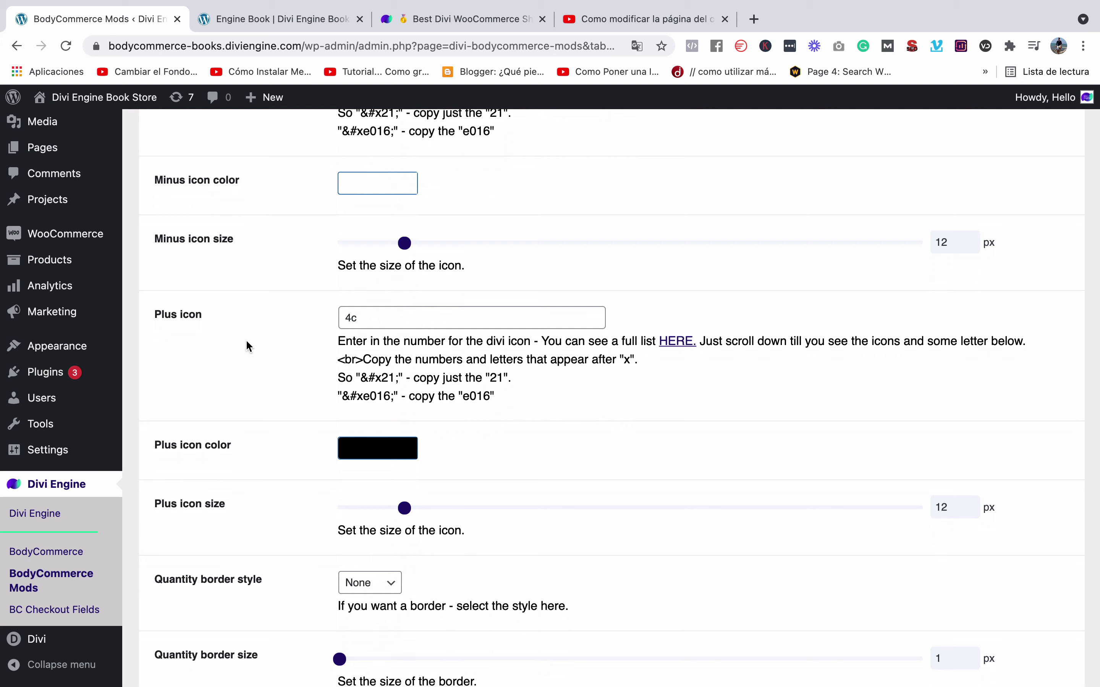
pyautogui.moveTo(371, 315); pyautogui.dragTo(331, 312)
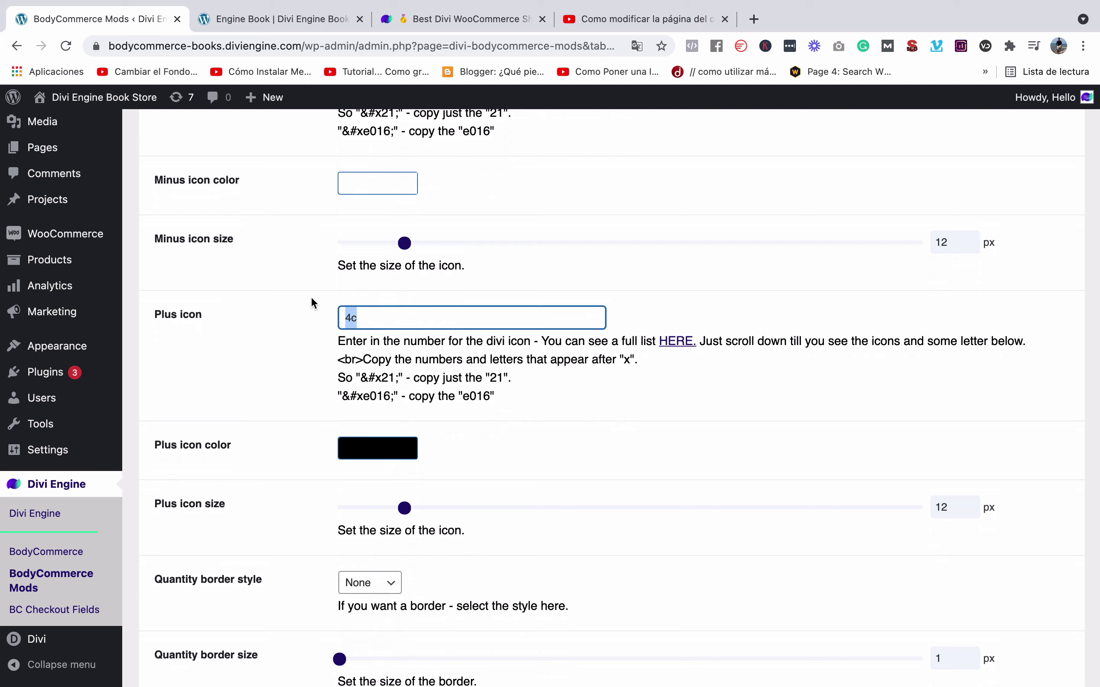
pyautogui.rightClick(664, 346)
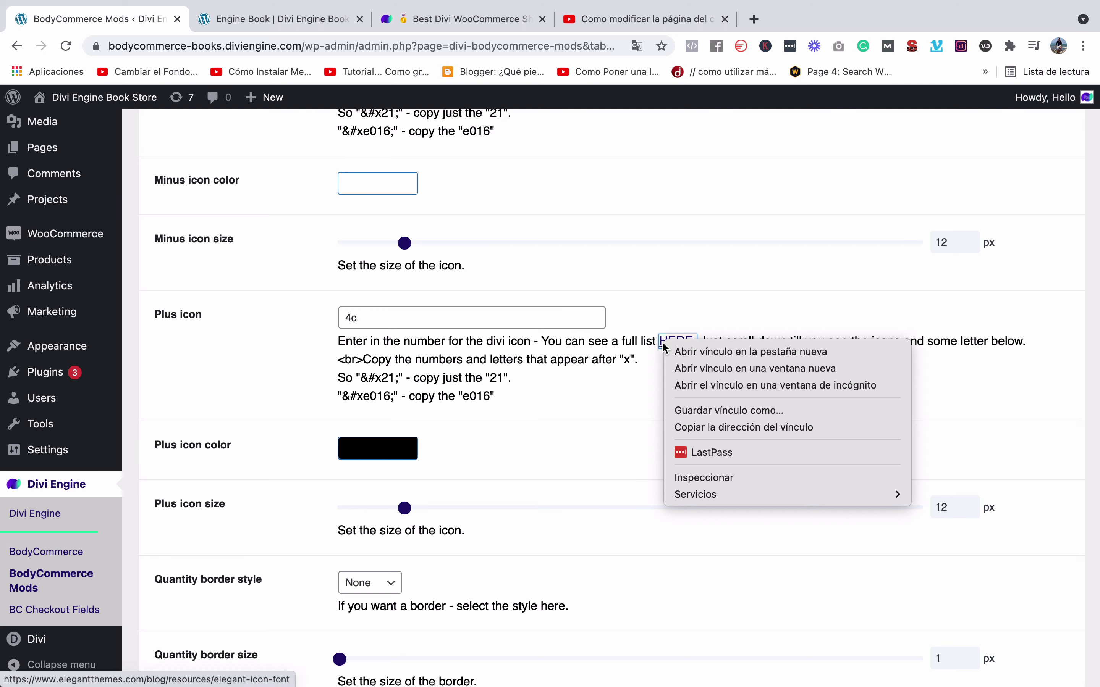
pyautogui.click(671, 345)
pyautogui.click(271, 27)
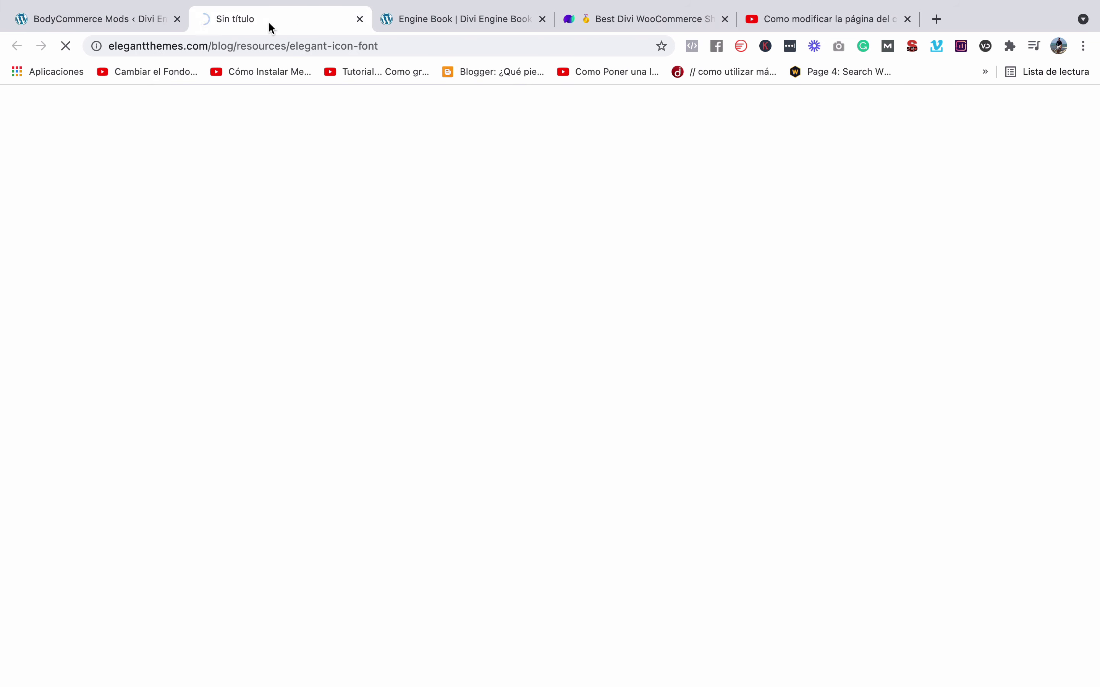
# Look through the Elegant Icon Font page's table of icons and their codes
pyautogui.scroll(-3, 337, 220)
pyautogui.scroll(-20, 363, 313)
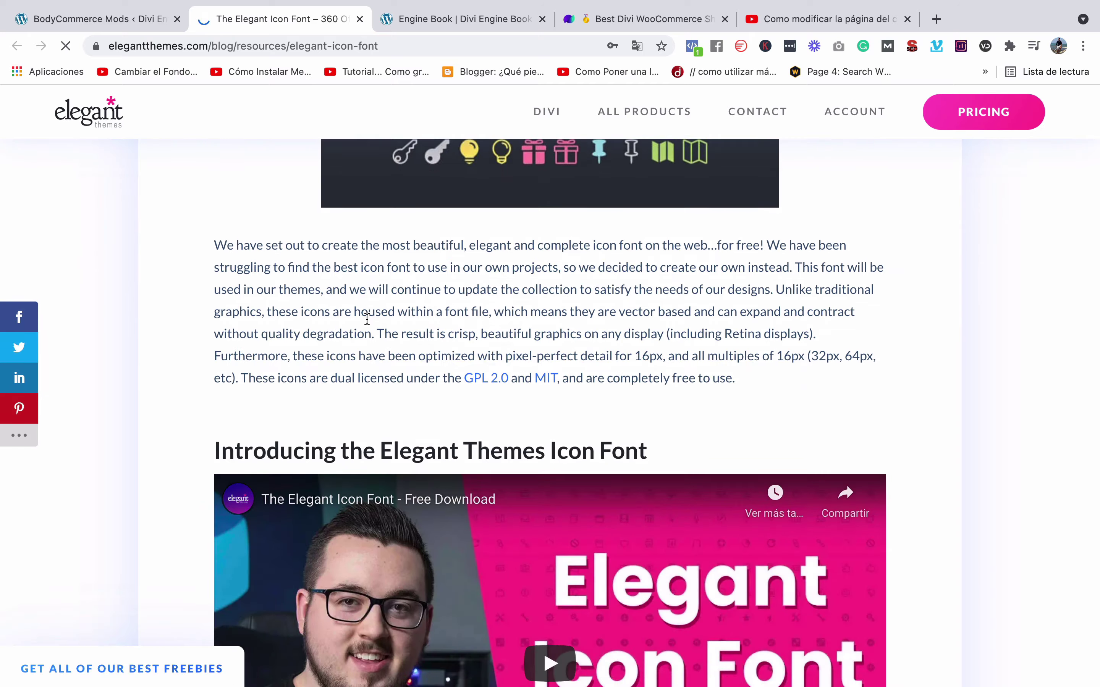
pyautogui.scroll(15, 368, 323)
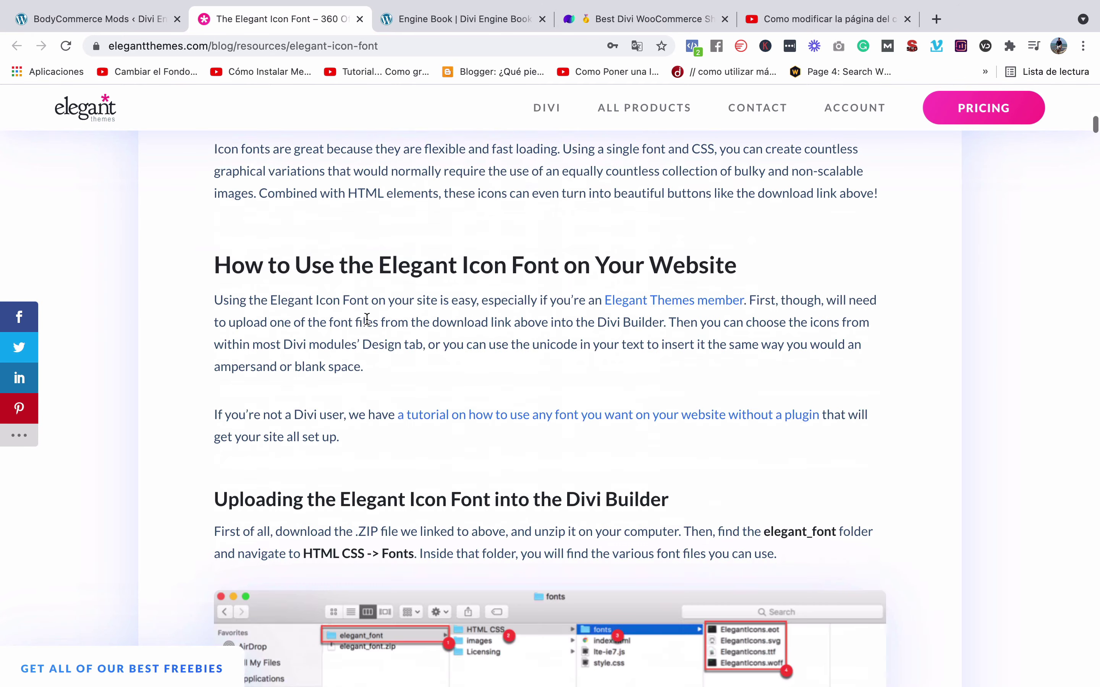
pyautogui.scroll(-10, 368, 324)
pyautogui.scroll(-15, 368, 324)
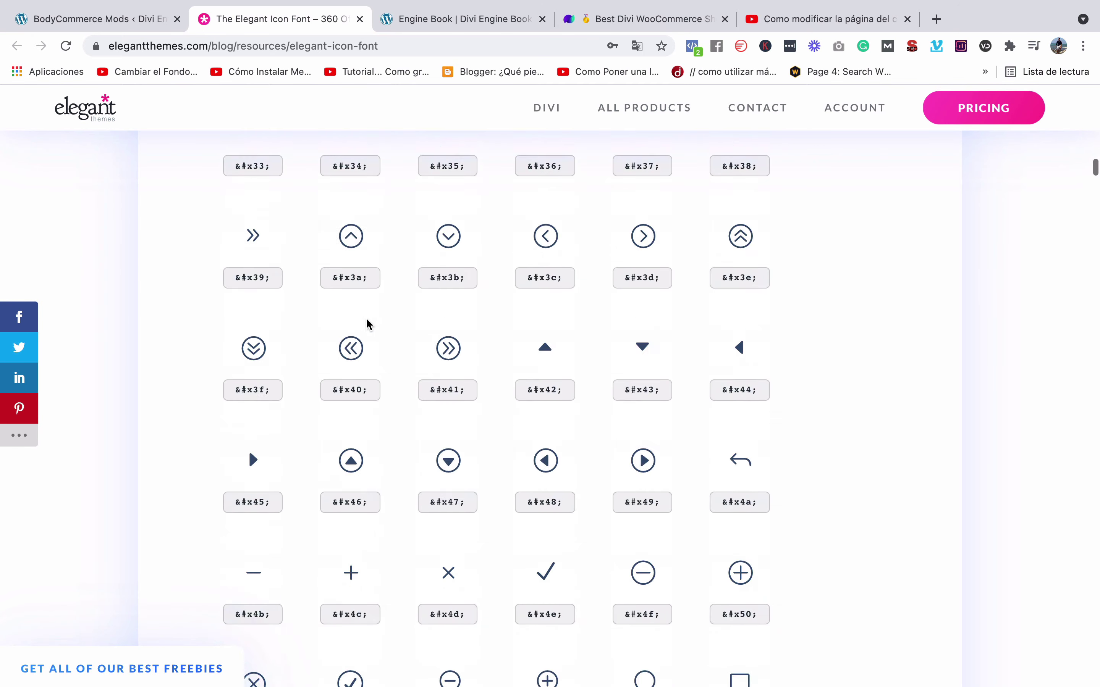
pyautogui.scroll(8, 367, 324)
pyautogui.scroll(10, 367, 320)
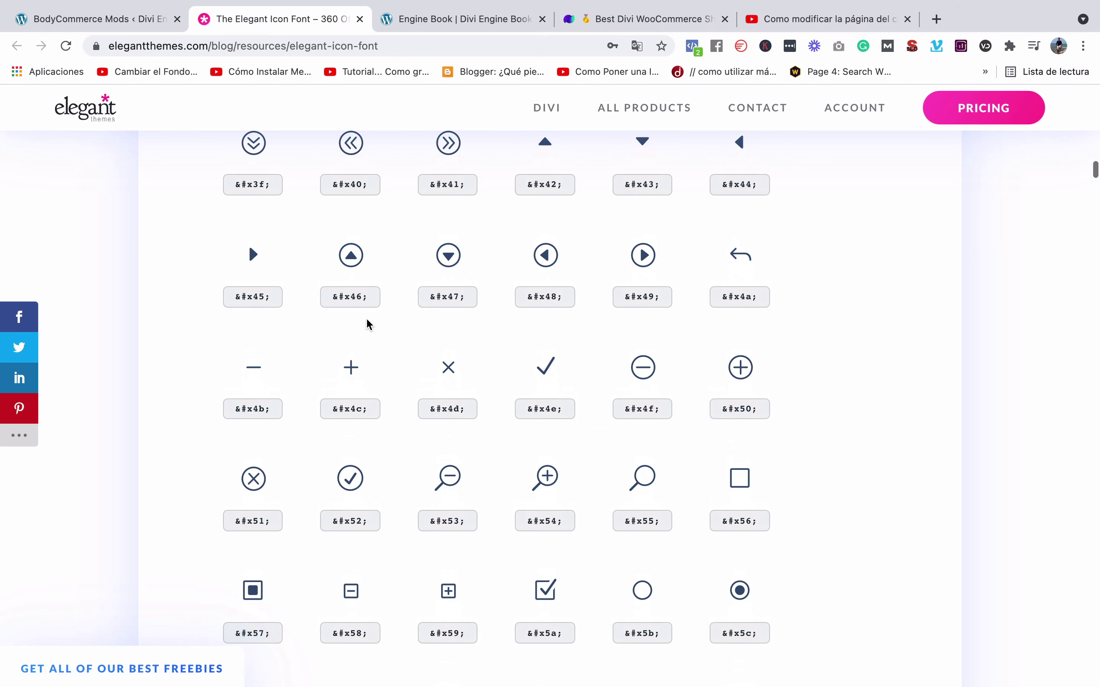
pyautogui.scroll(3, 341, 307)
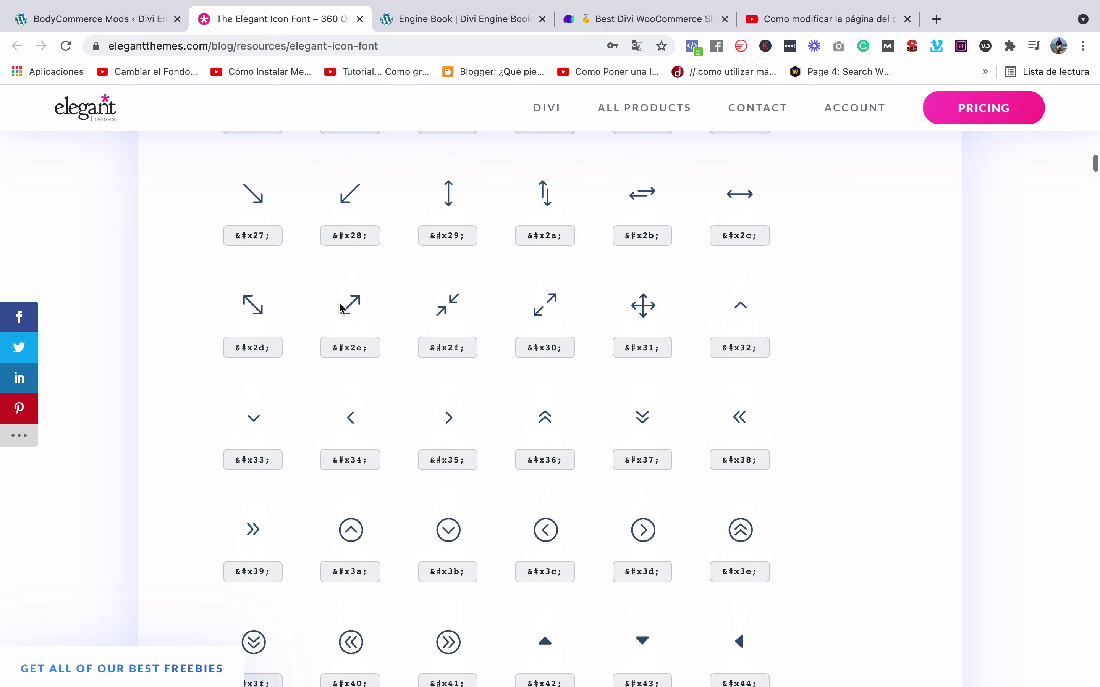
# Return to the plus icon setting and read which part of the example codes "&#x21;" and "&#xe016;" to copy
pyautogui.click(133, 19)
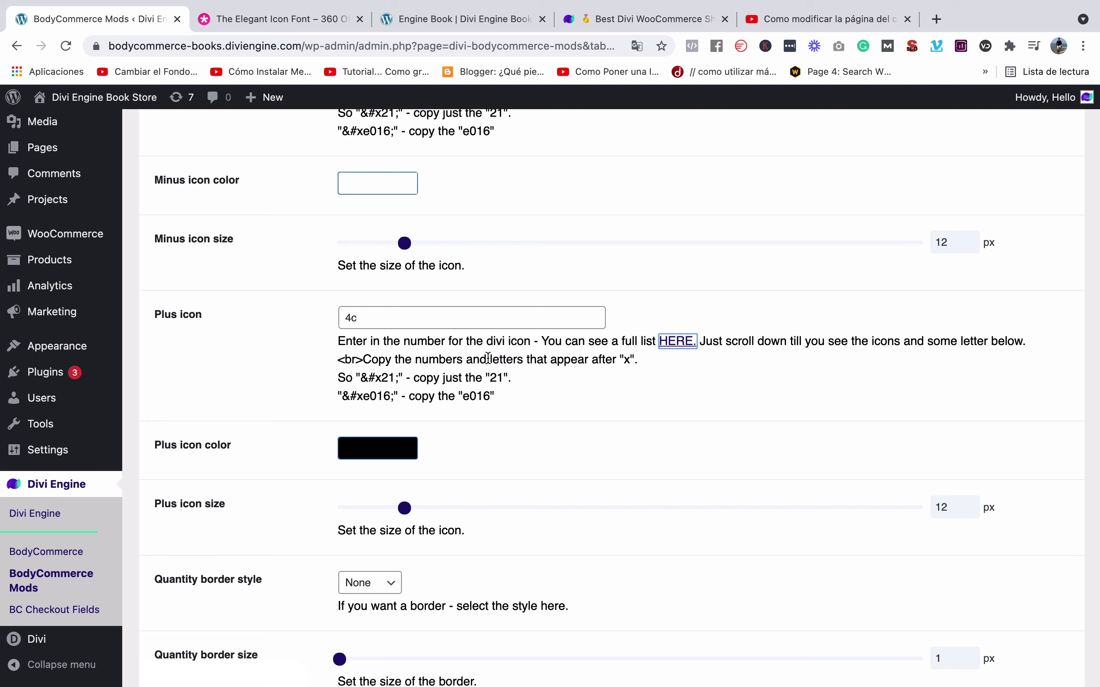
pyautogui.moveTo(365, 378); pyautogui.dragTo(395, 378)
pyautogui.click(391, 376)
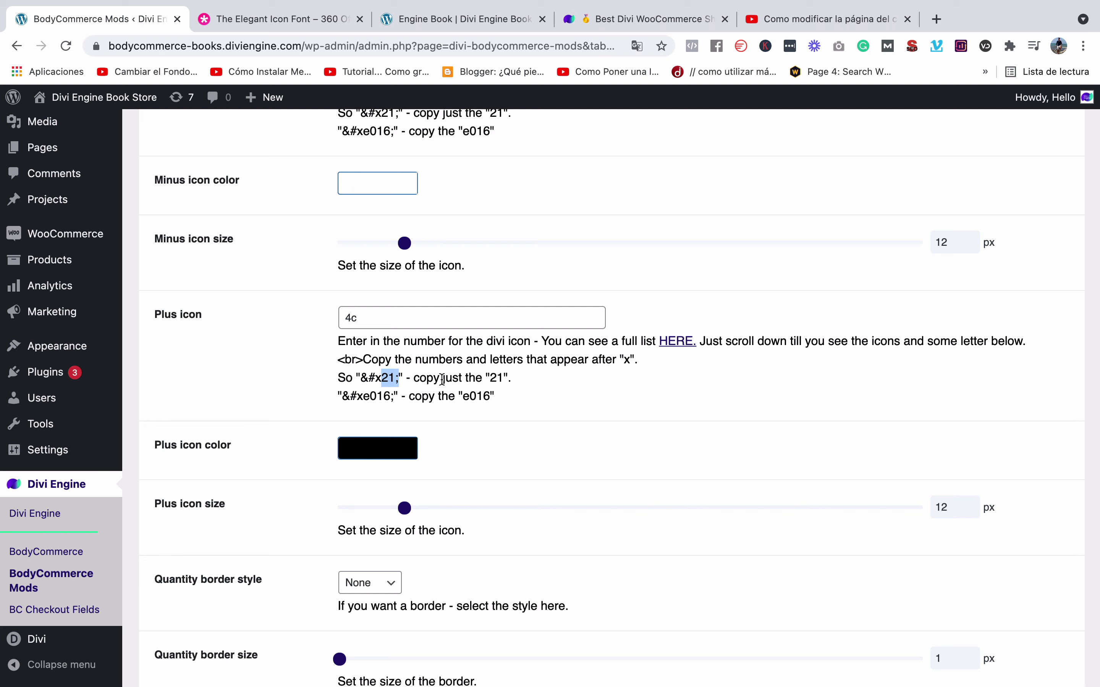
pyautogui.click(368, 397)
pyautogui.moveTo(366, 397); pyautogui.dragTo(391, 393)
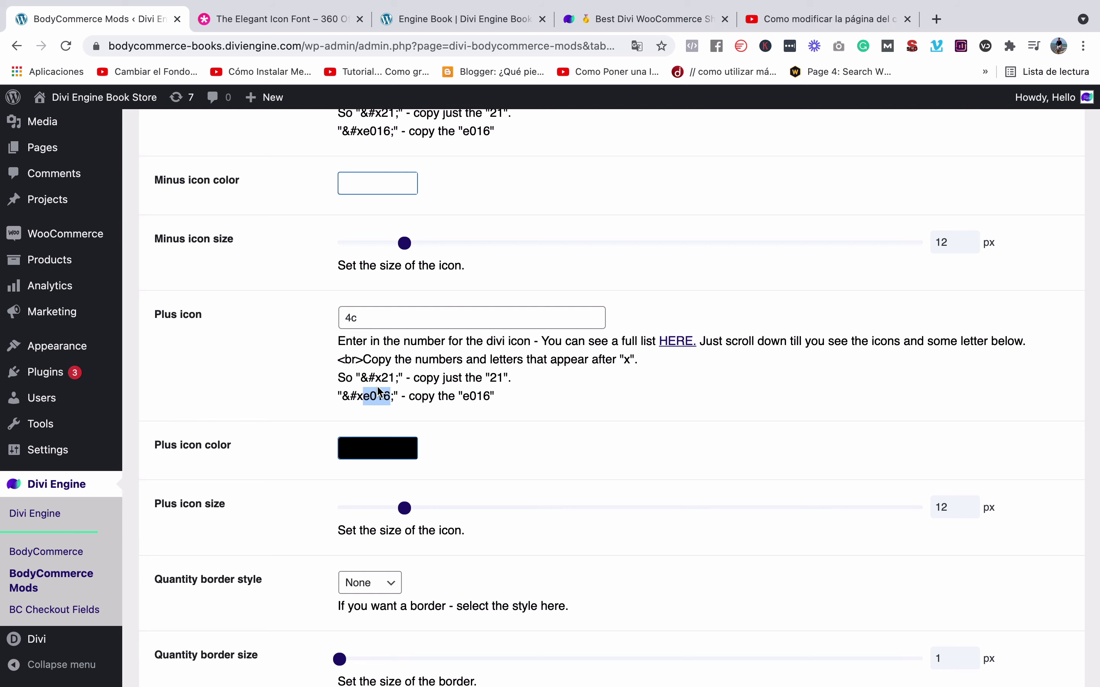
# Examine the icon codes in the Elegant Icon Font table, highlighting "&#x29;" and "&#x2f;" as examples
pyautogui.click(289, 28)
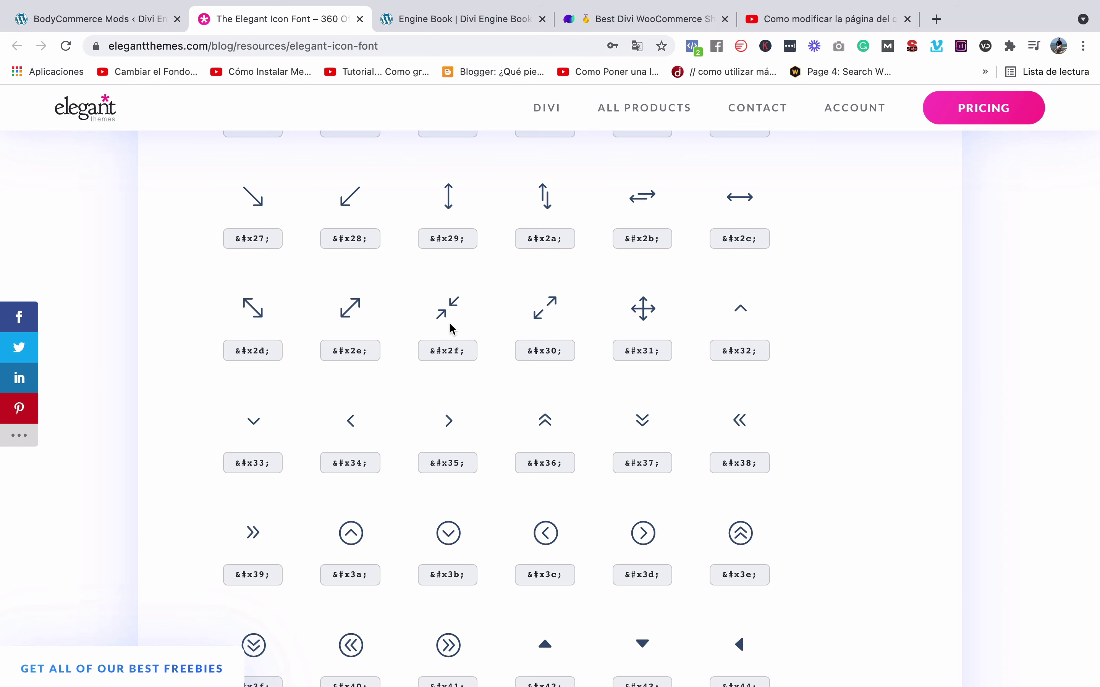
pyautogui.scroll(1, 386, 325)
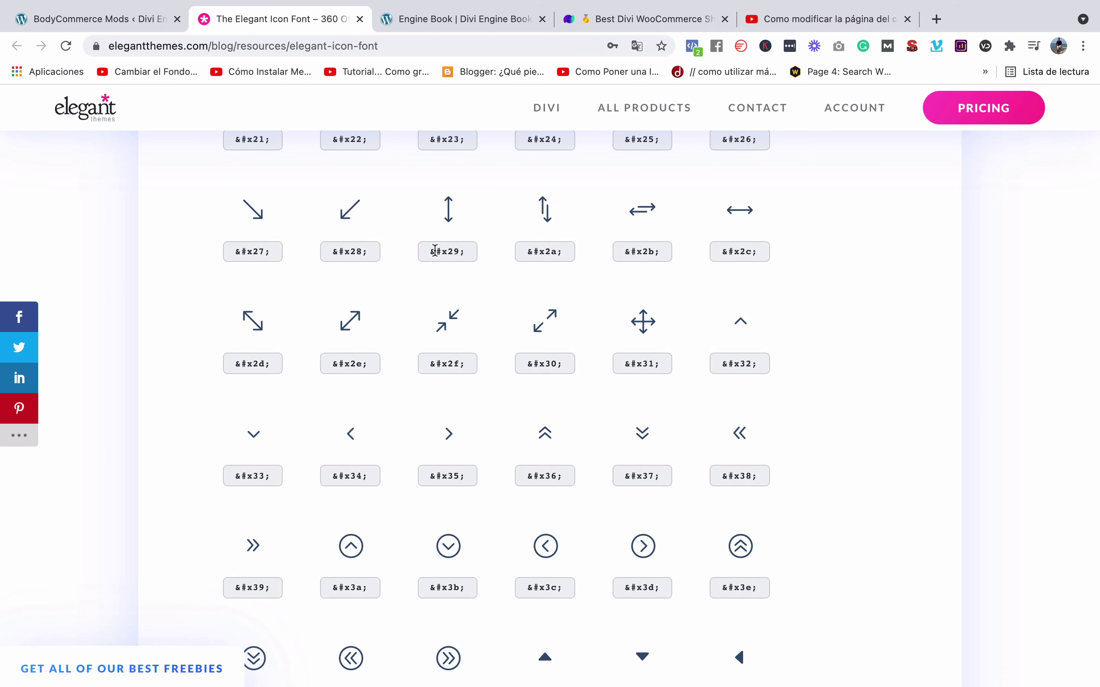
pyautogui.moveTo(447, 253); pyautogui.dragTo(459, 253)
pyautogui.tripleClick(462, 253)
pyautogui.scroll(-2, 454, 336)
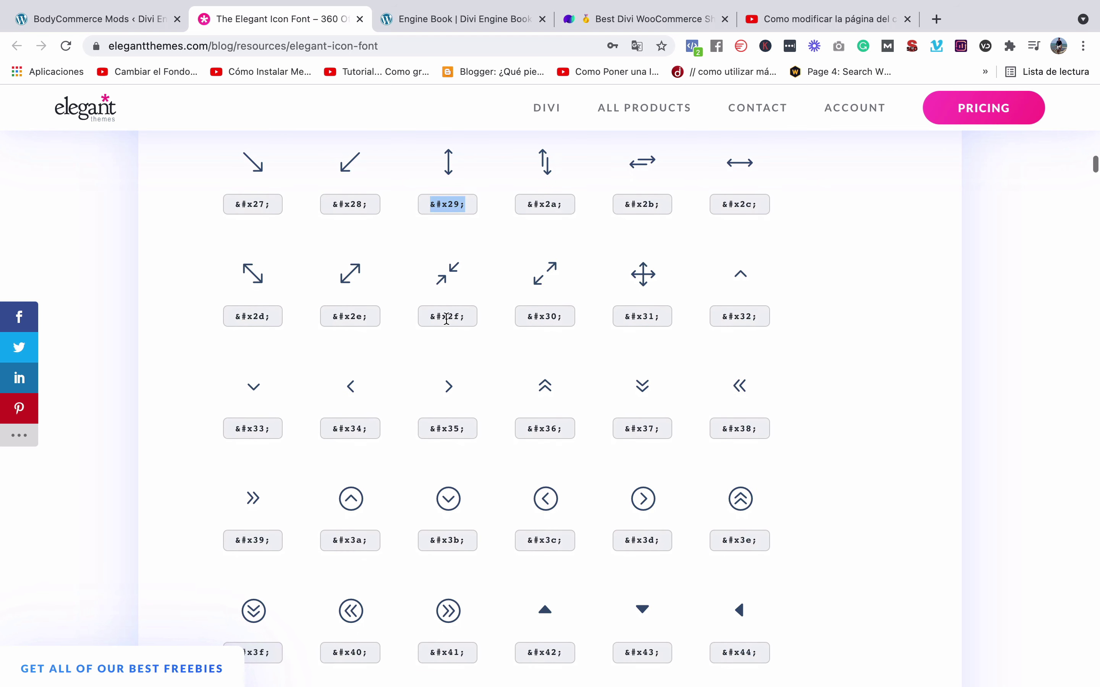
pyautogui.moveTo(450, 316); pyautogui.dragTo(464, 316)
pyautogui.tripleClick(464, 316)
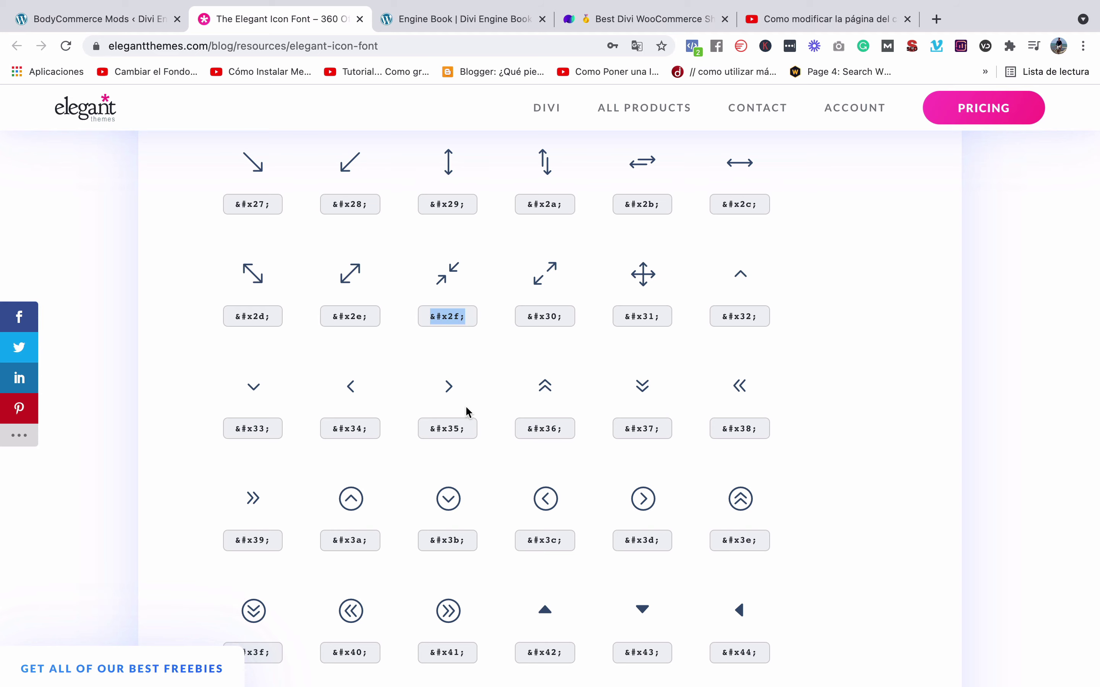
pyautogui.scroll(-9, 465, 405)
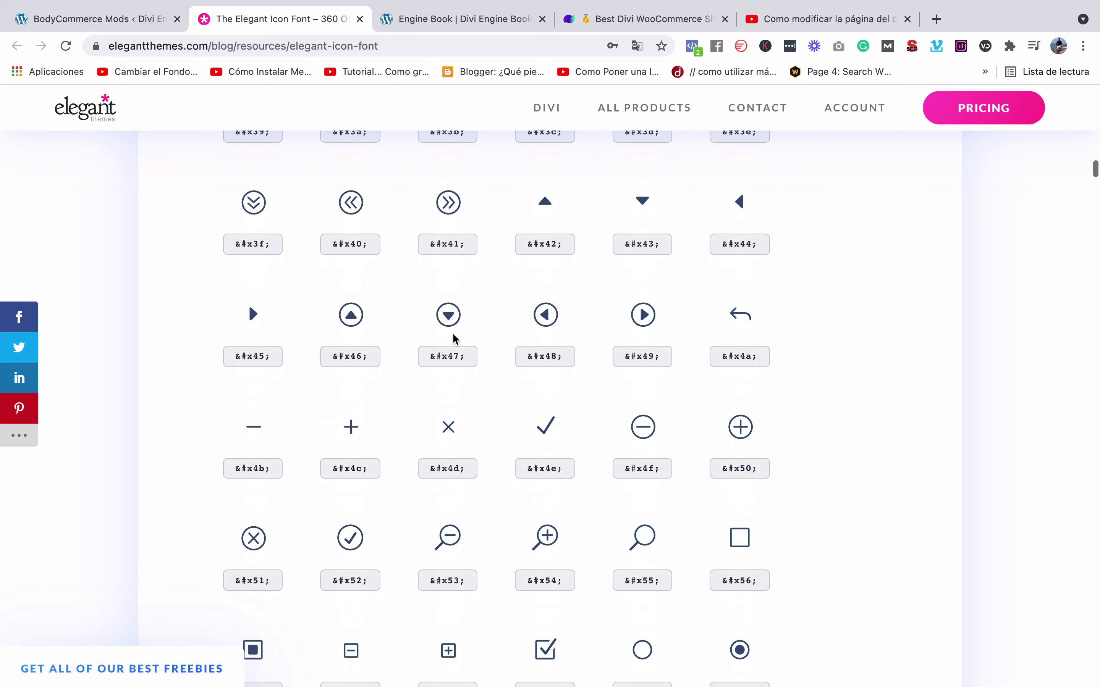
# View the plus icon's color options in BodyCommerce Mods, and check the quantity field on the Engine Book product page
pyautogui.click(112, 20)
pyautogui.scroll(-3, 524, 324)
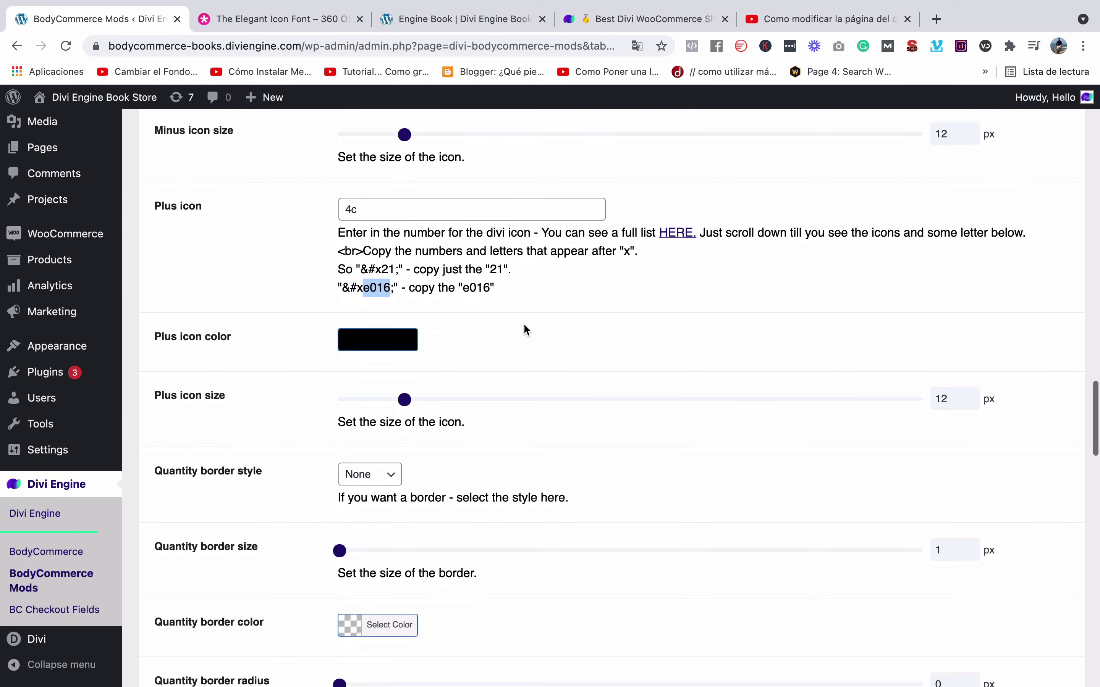
pyautogui.click(380, 340)
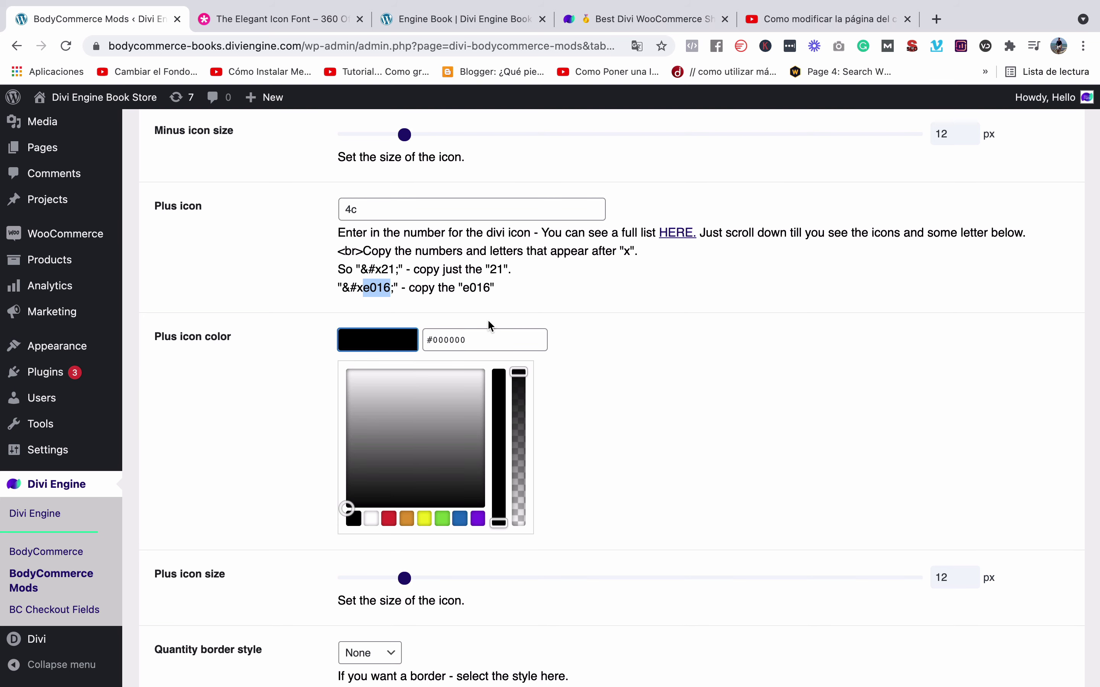
pyautogui.click(632, 318)
pyautogui.click(499, 19)
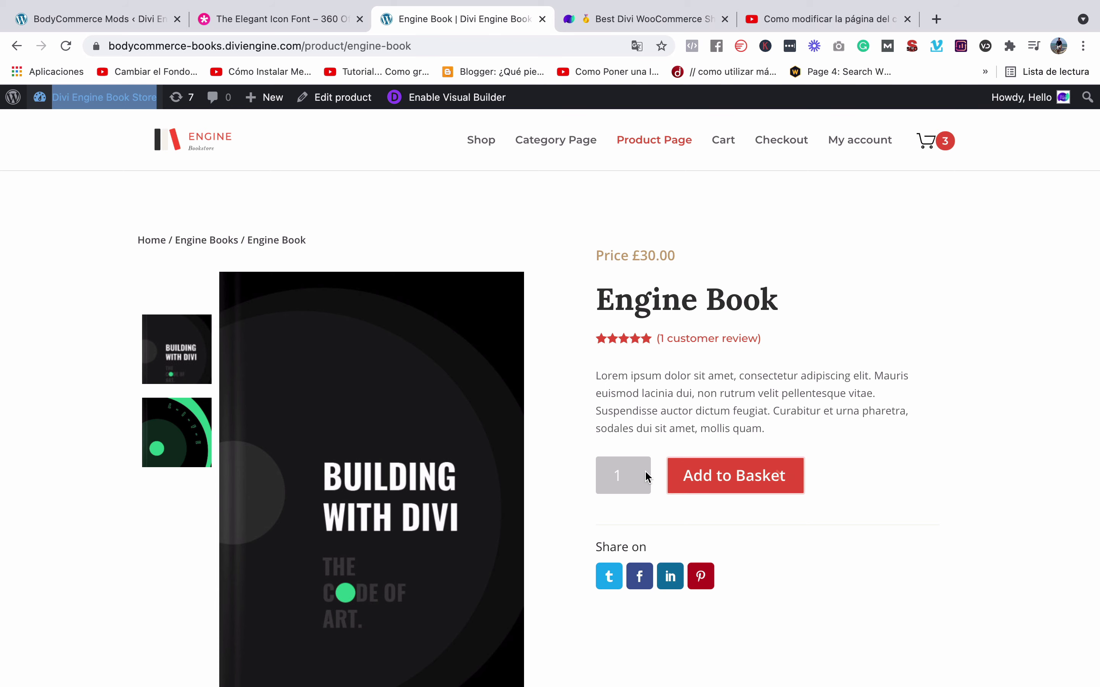
pyautogui.click(151, 19)
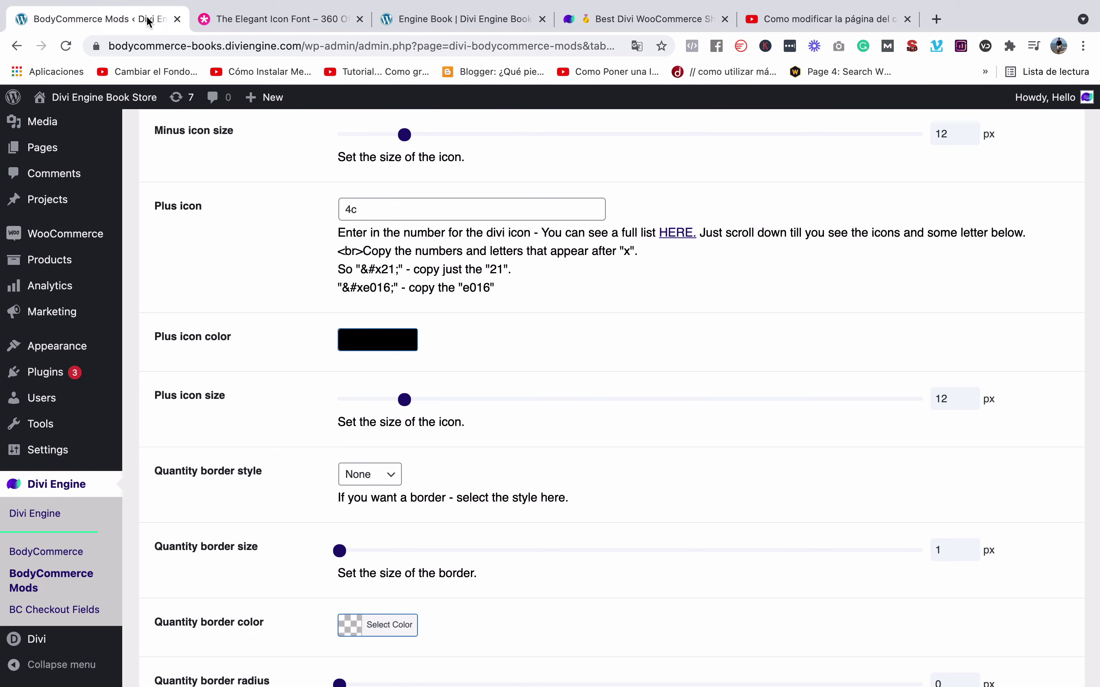
# Review the quantity field's border, radius, width and height settings and the options for the select drop down field
pyautogui.scroll(-2, 475, 263)
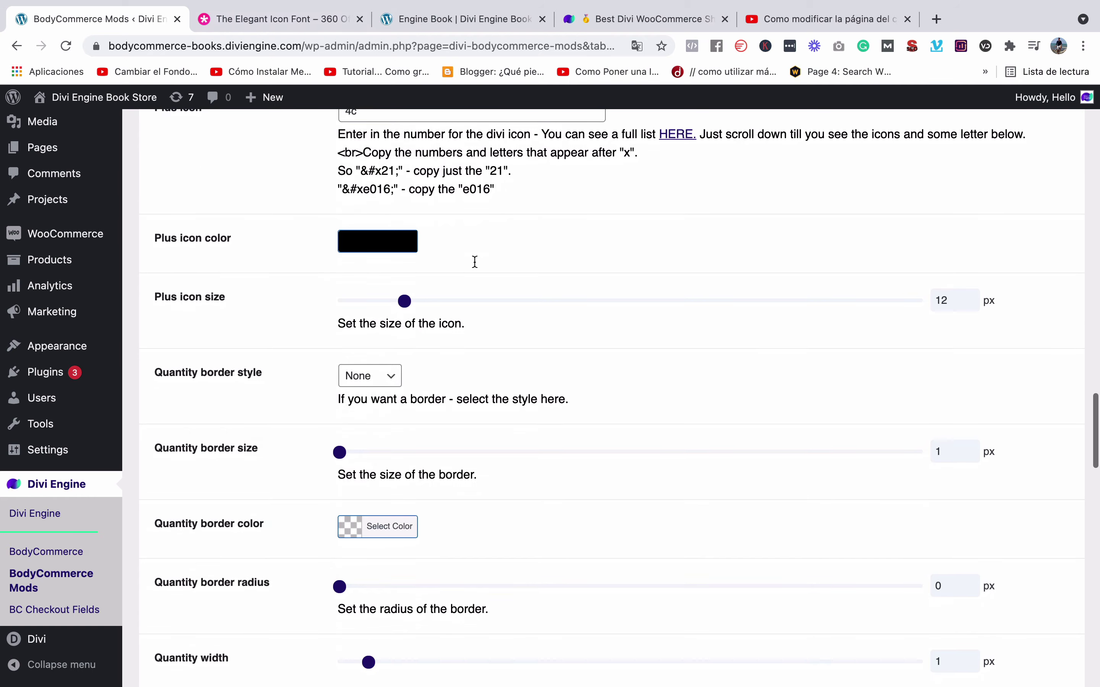
pyautogui.scroll(3, 474, 262)
pyautogui.scroll(-3, 475, 263)
pyautogui.scroll(-5, 474, 267)
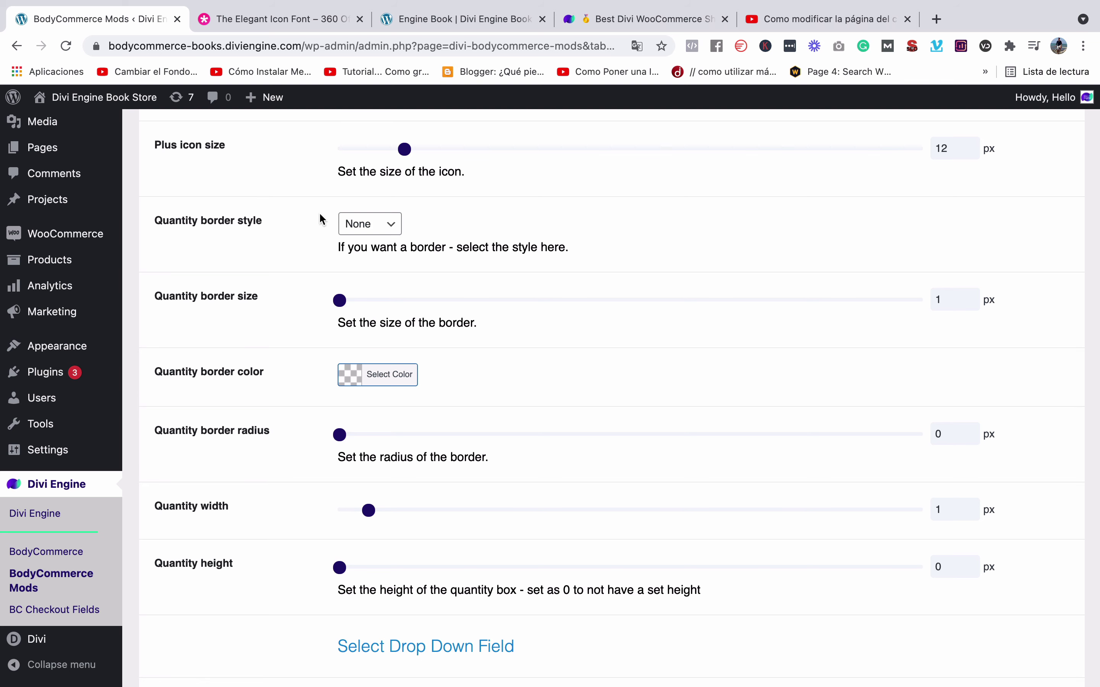
pyautogui.scroll(1, 373, 236)
pyautogui.scroll(-4, 390, 413)
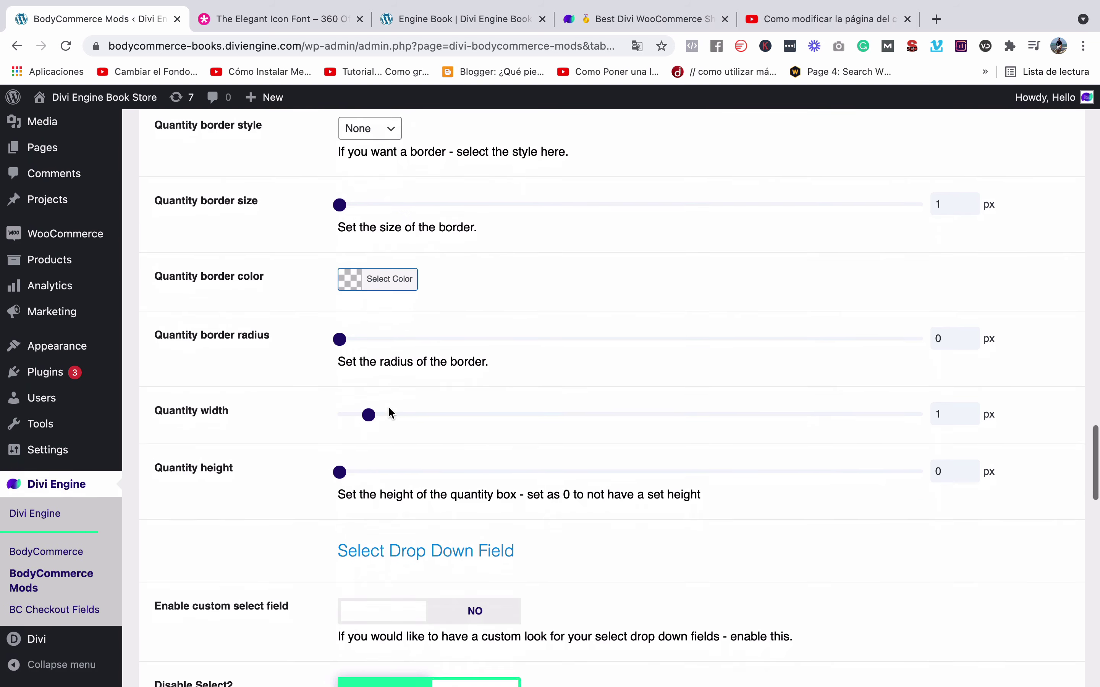
pyautogui.scroll(-5, 390, 413)
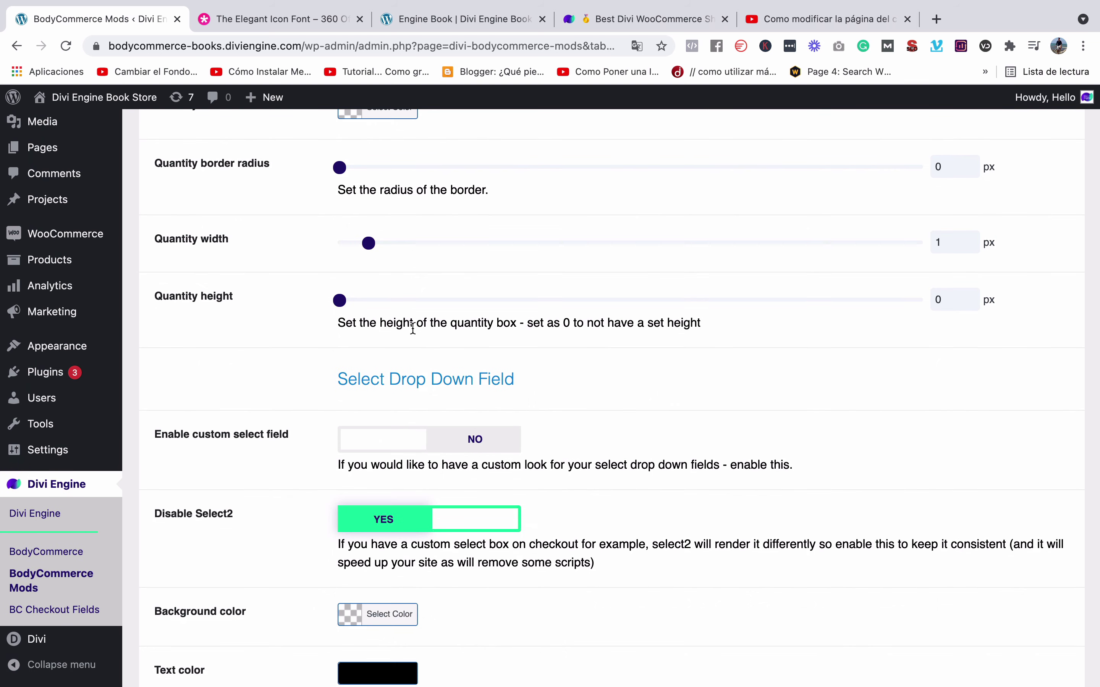
pyautogui.scroll(-20, 413, 328)
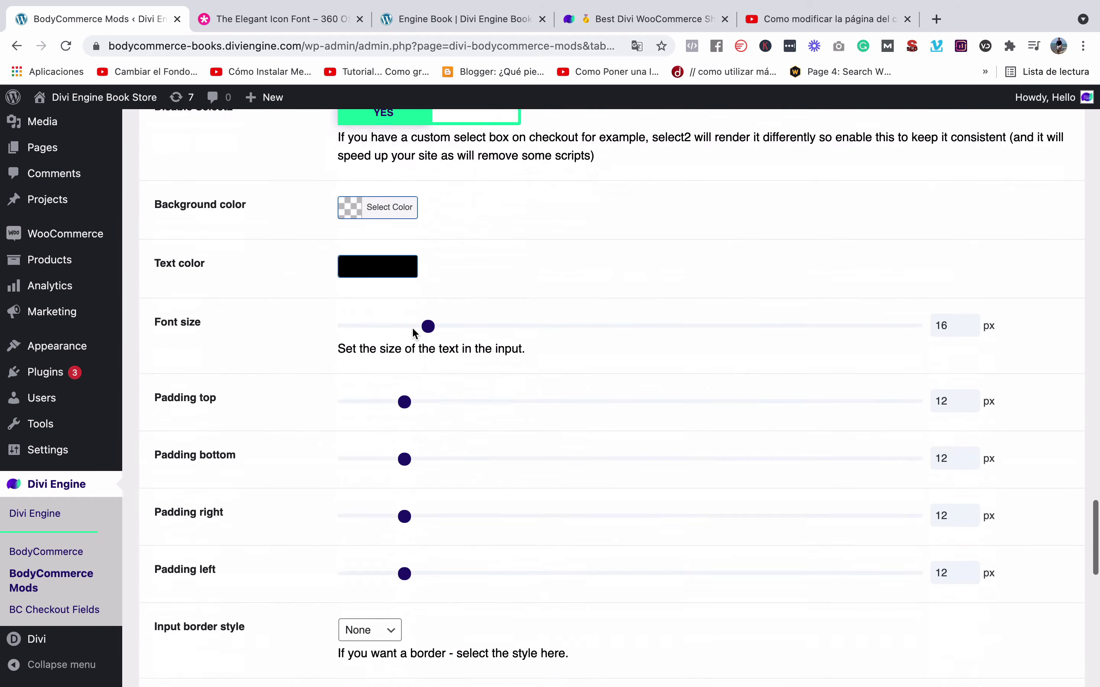
pyautogui.scroll(-4, 412, 332)
# Save the Form Field Customizer changes and reload the Engine Book product page
pyautogui.scroll(20, 412, 332)
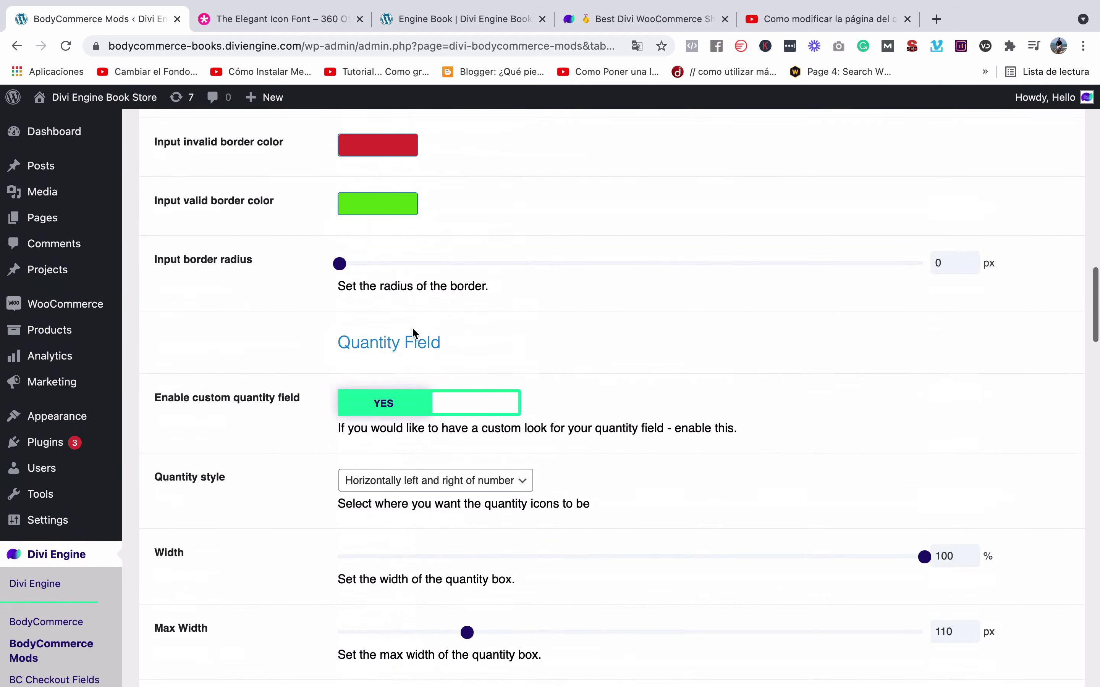
pyautogui.scroll(20, 411, 326)
pyautogui.scroll(-20, 411, 327)
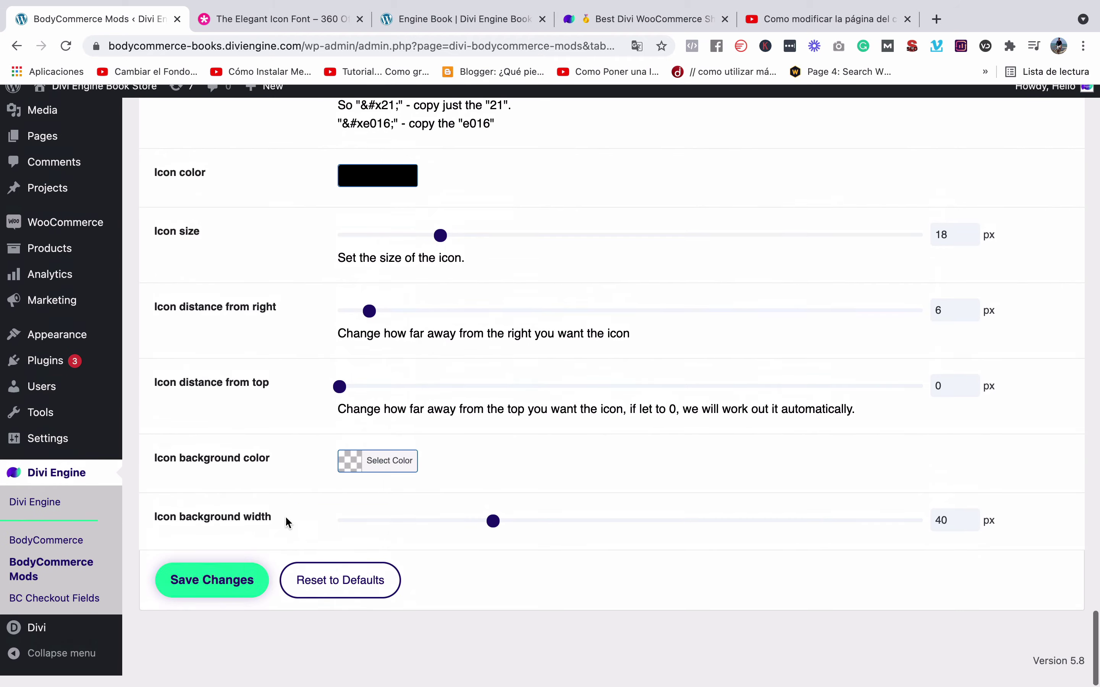
pyautogui.click(230, 585)
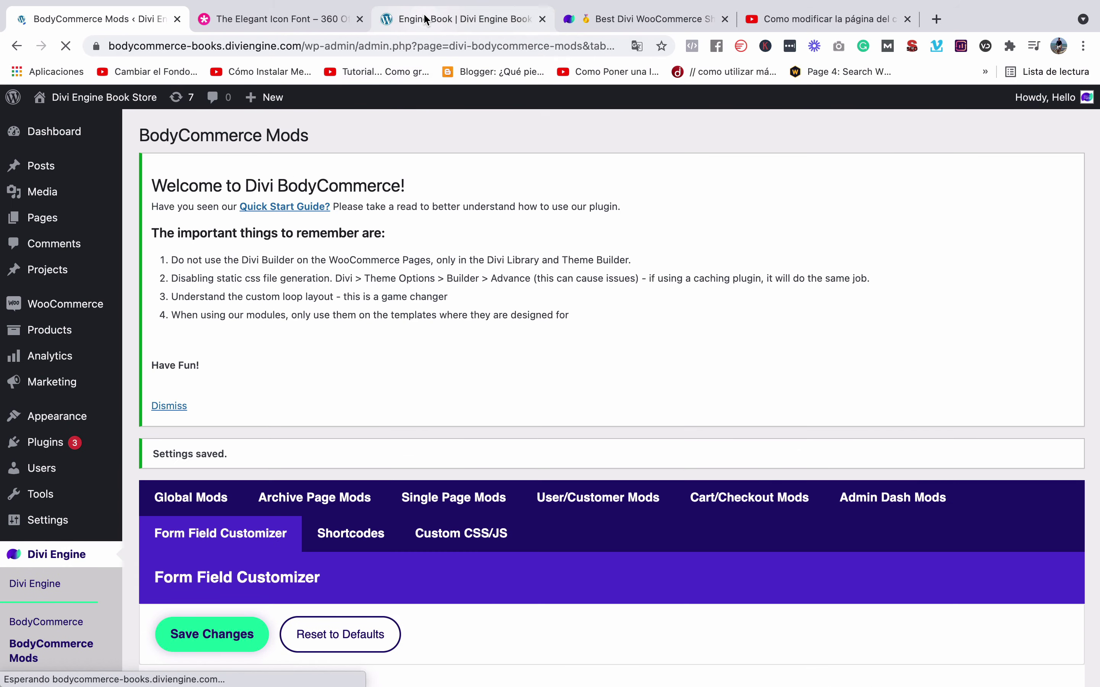
pyautogui.click(459, 19)
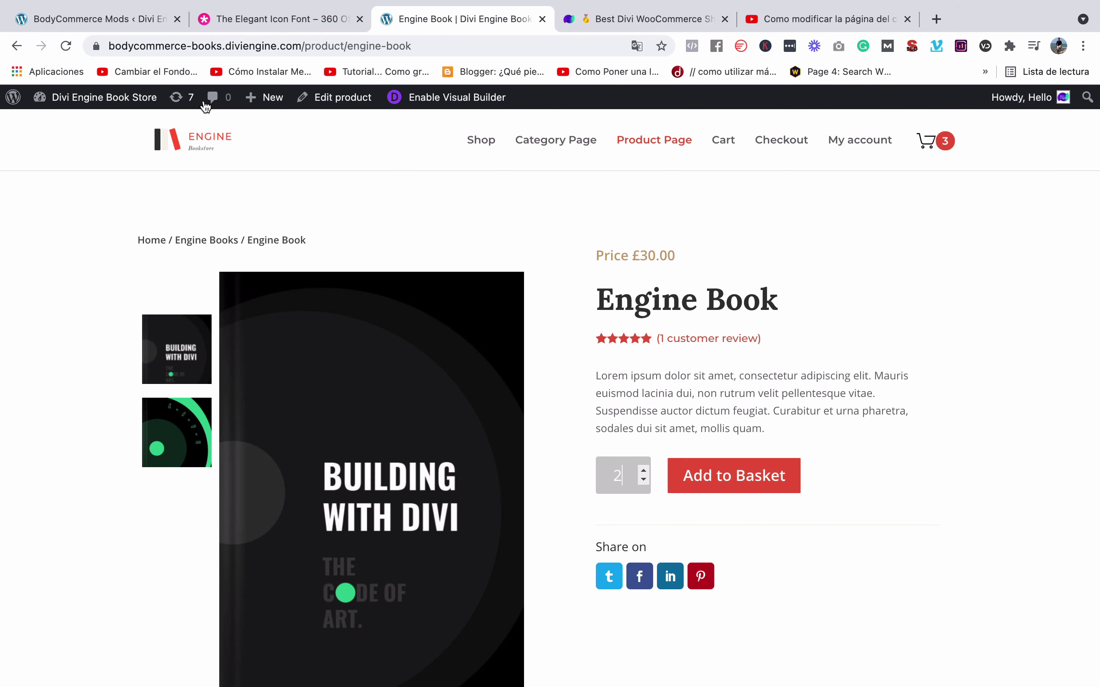
pyautogui.click(72, 48)
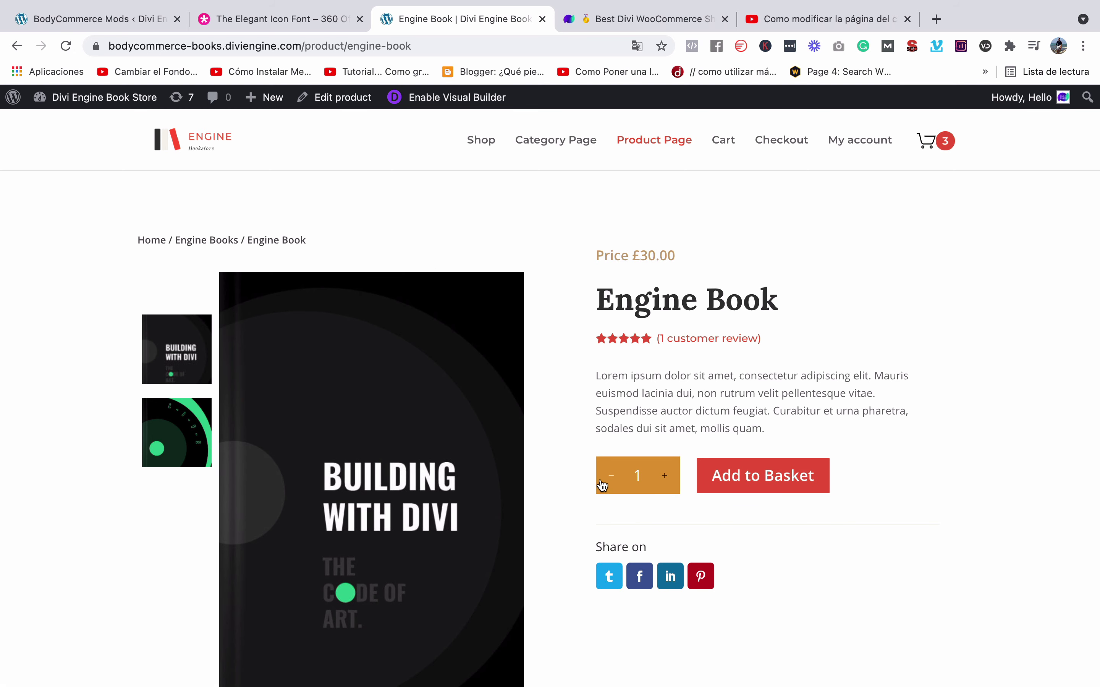
# Test the plus and minus icons of the restyled quantity field on the product page and highlight its number
pyautogui.click(664, 477)
pyautogui.click(611, 482)
pyautogui.moveTo(639, 478); pyautogui.dragTo(627, 480)
# Switch back to the BodyCommerce Mods page and set the quantity field's plus icon color to white in the Form Field Customizer
pyautogui.click(261, 19)
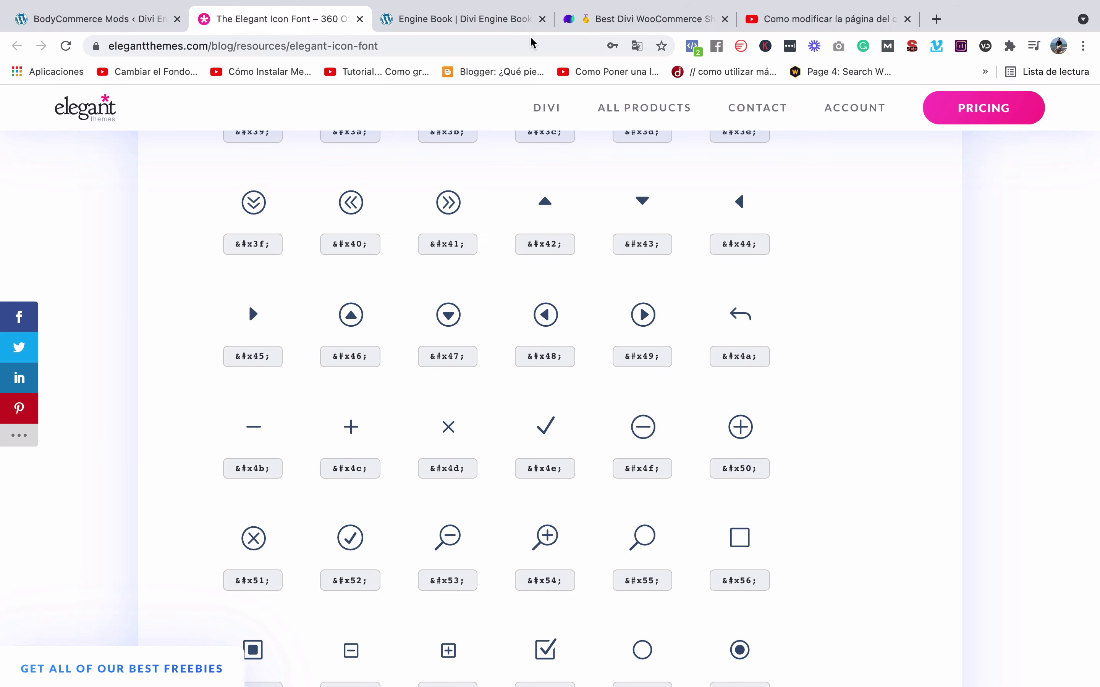
pyautogui.click(626, 19)
pyautogui.click(187, 18)
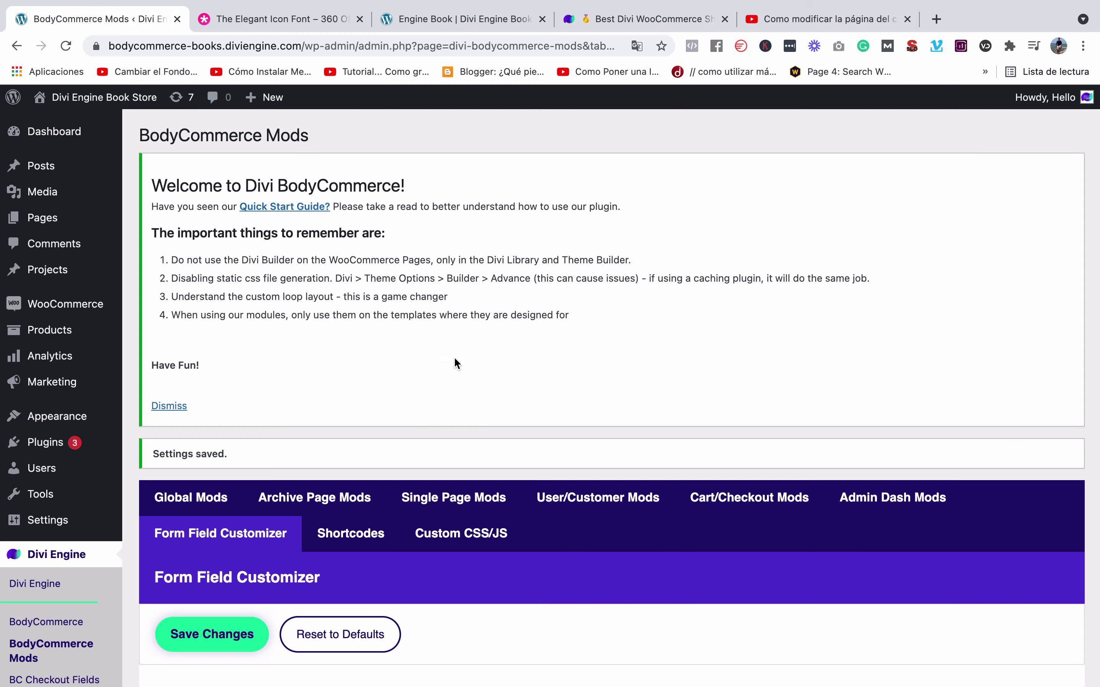
pyautogui.scroll(-15, 454, 357)
pyautogui.scroll(-18, 453, 357)
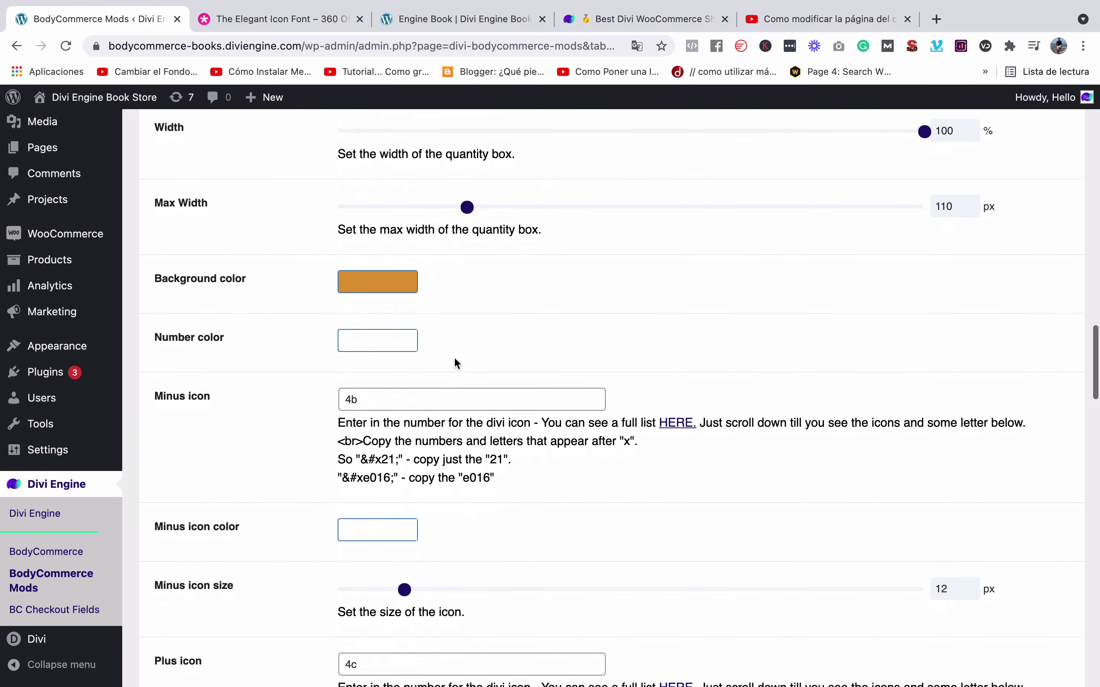
pyautogui.scroll(2, 455, 363)
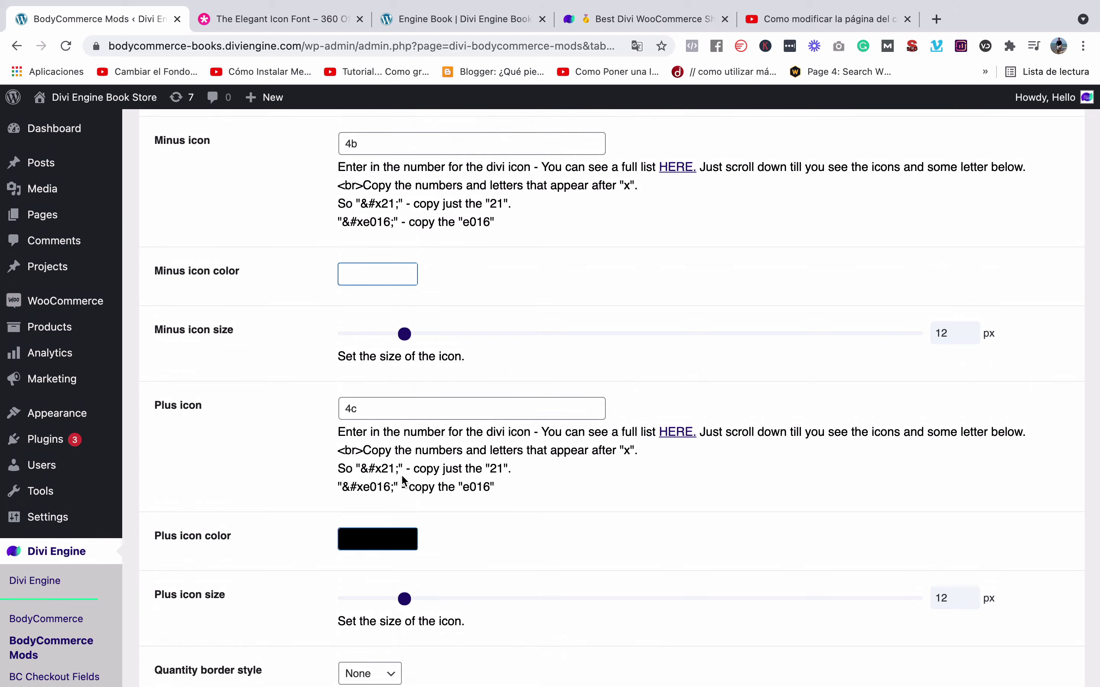
pyautogui.scroll(-2, 401, 475)
pyautogui.click(383, 489)
pyautogui.scroll(-2, 390, 578)
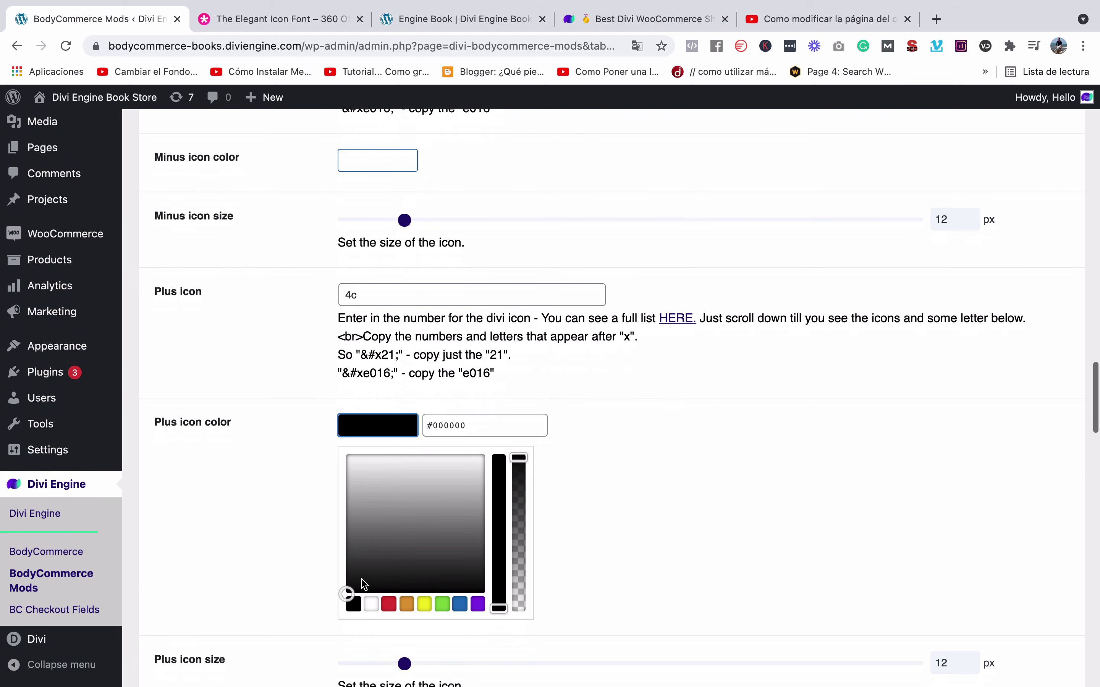
pyautogui.click(370, 607)
# Save the new plus icon color and reload the Engine Book product page
pyautogui.scroll(-10, 645, 491)
pyautogui.scroll(-12, 645, 489)
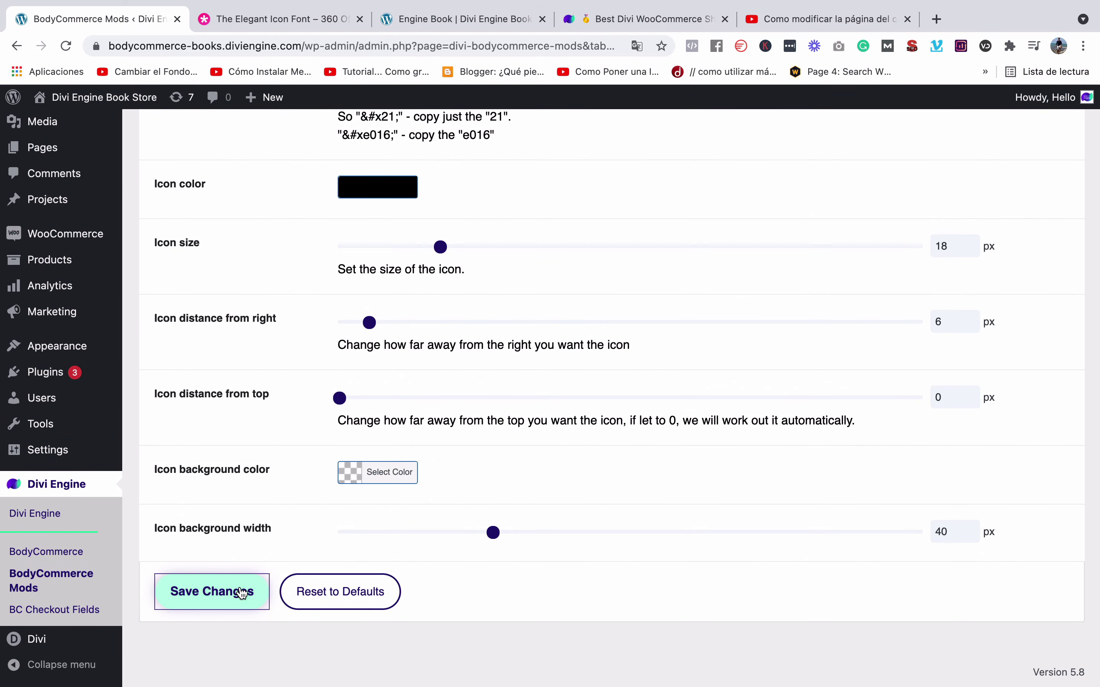
pyautogui.click(237, 591)
pyautogui.click(414, 57)
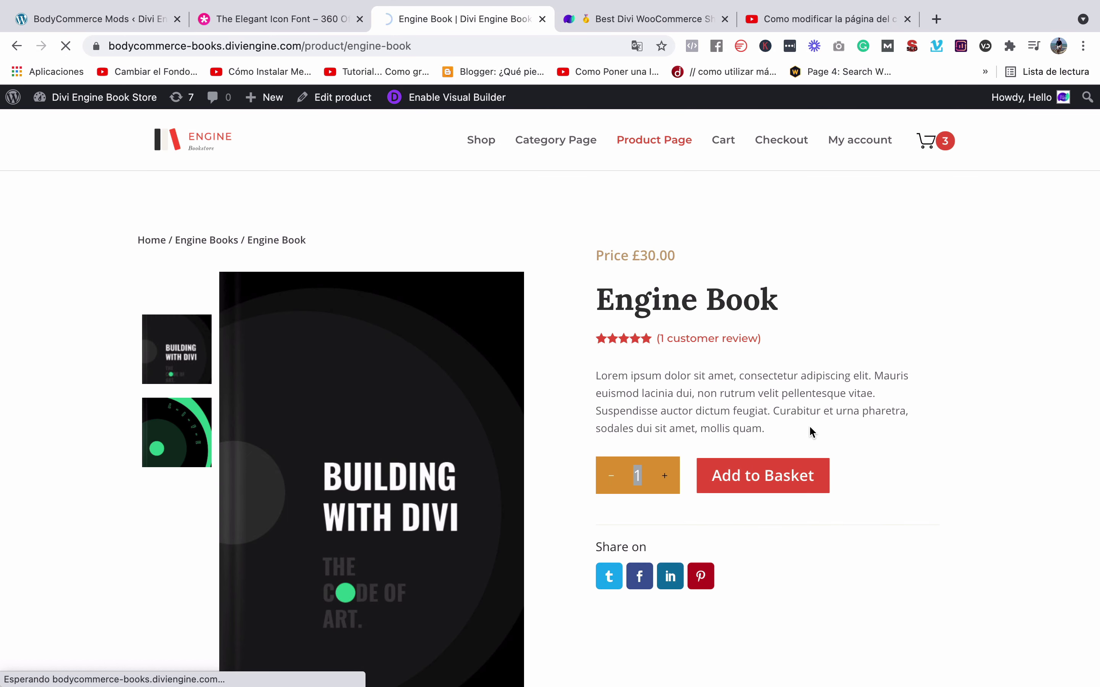
# Check the recolored quantity field beside the Add to Basket button by increasing and decreasing the quantity
pyautogui.scroll(-2, 676, 454)
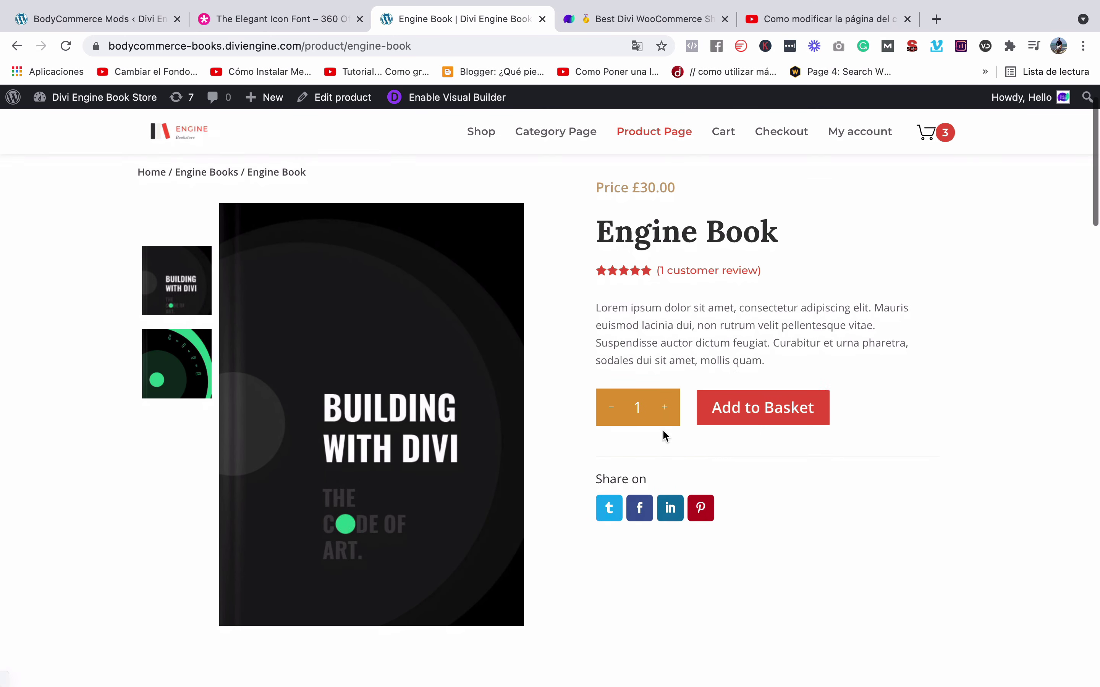
pyautogui.click(665, 405)
pyautogui.click(611, 405)
pyautogui.scroll(2, 687, 467)
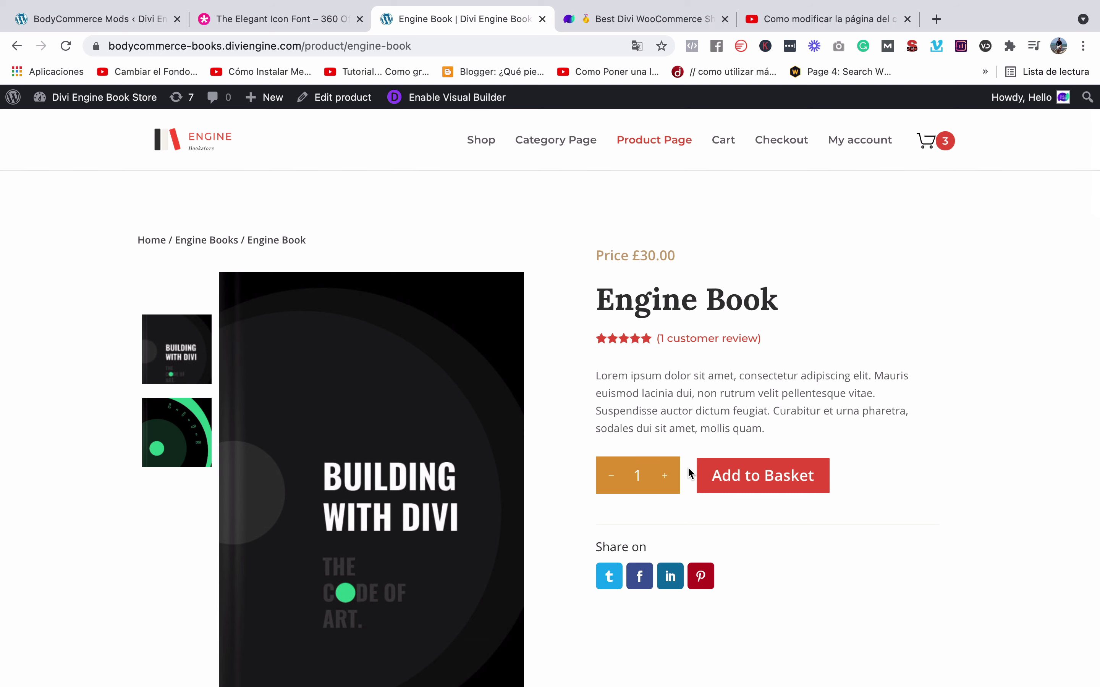
pyautogui.scroll(-3, 750, 416)
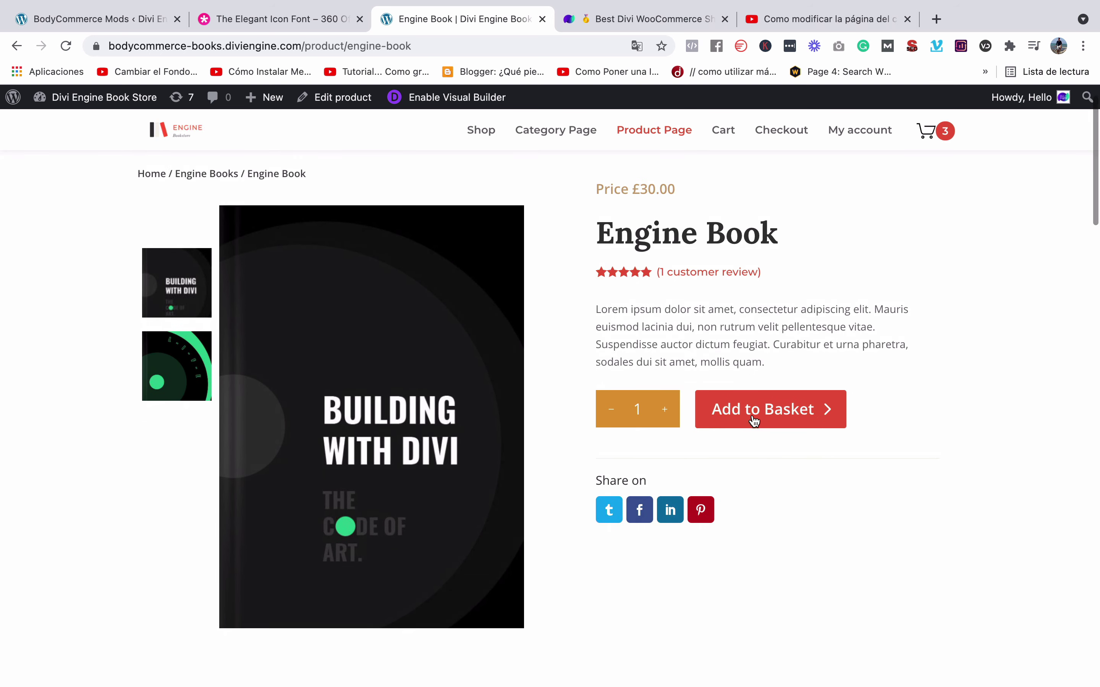